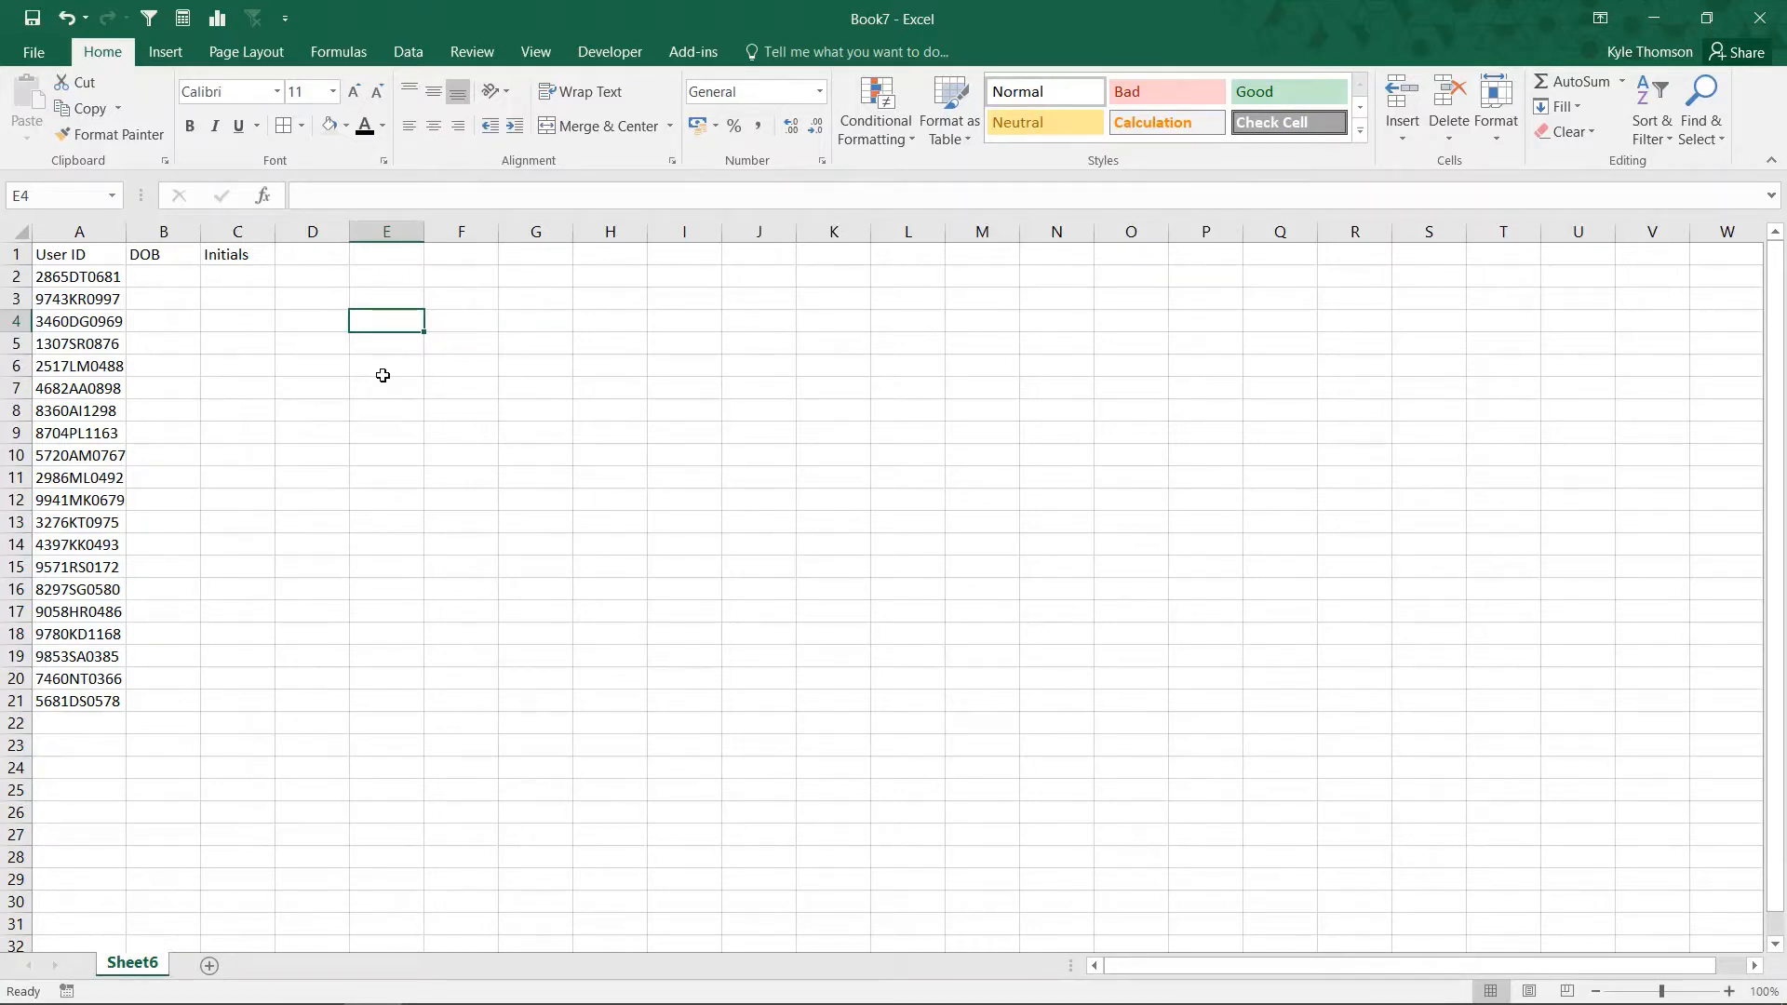
# Look over the User ID cells in A1:A3, then zoom the sheet to 120%.
pyautogui.click(54, 253)
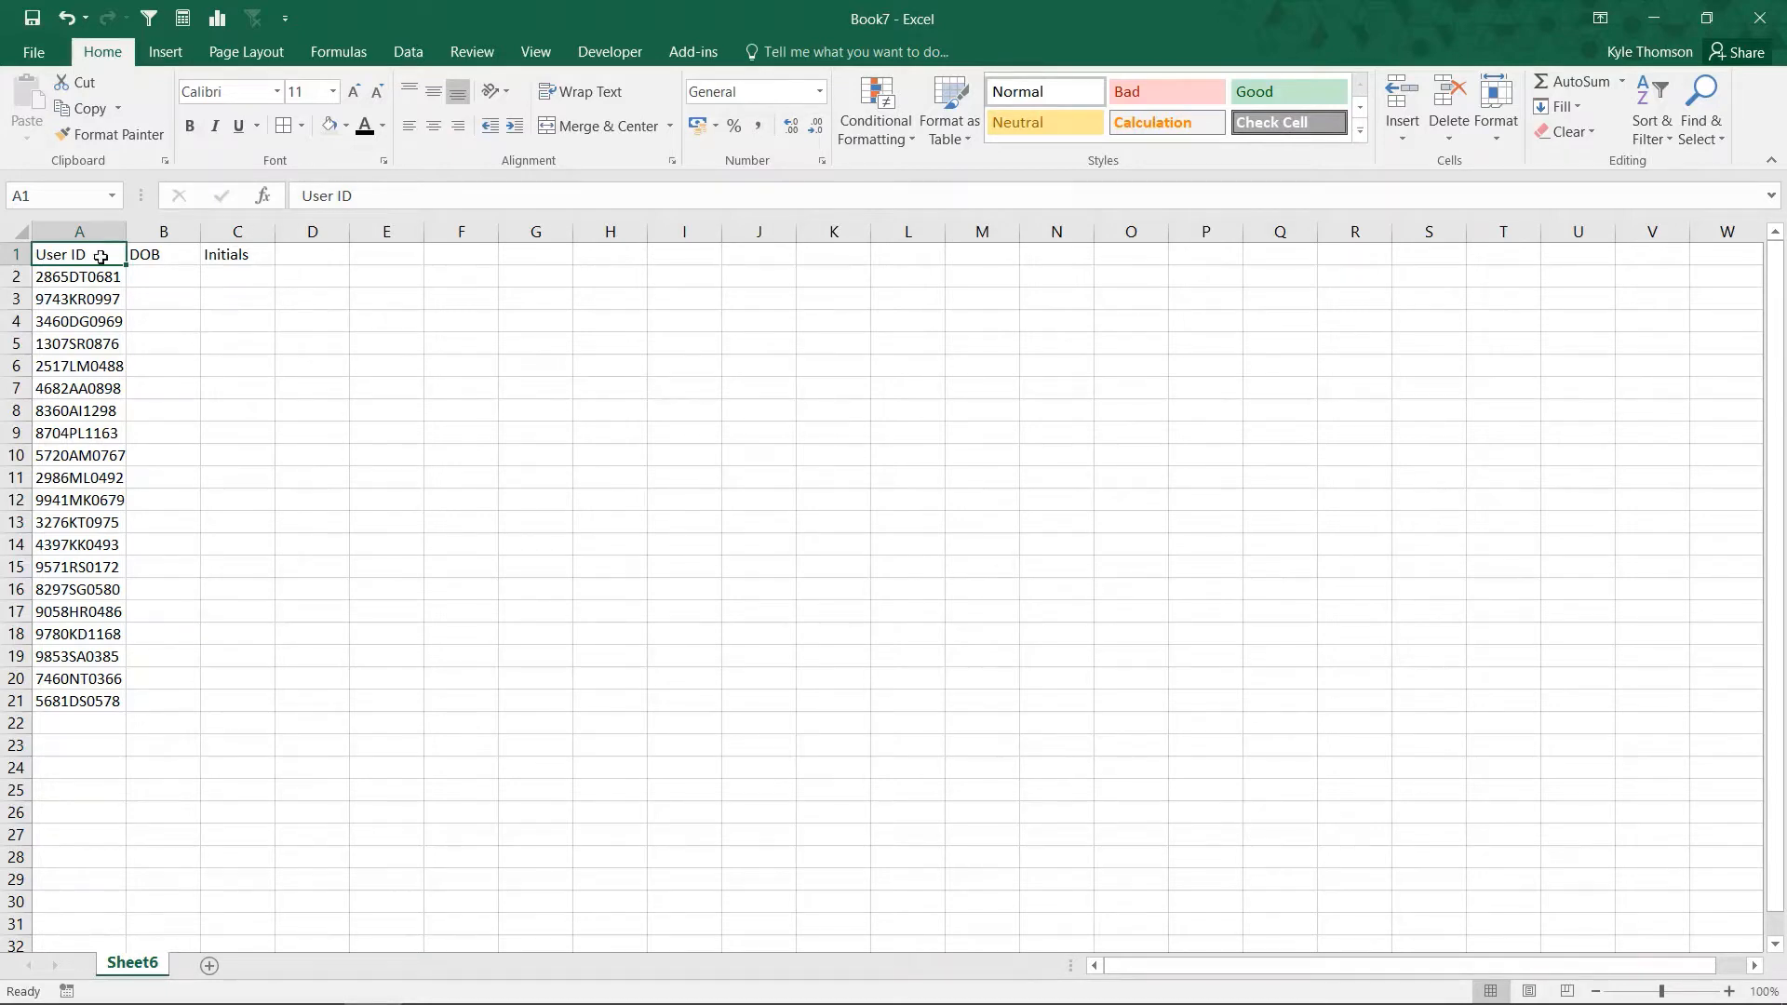
pyautogui.click(81, 294)
pyautogui.click(83, 279)
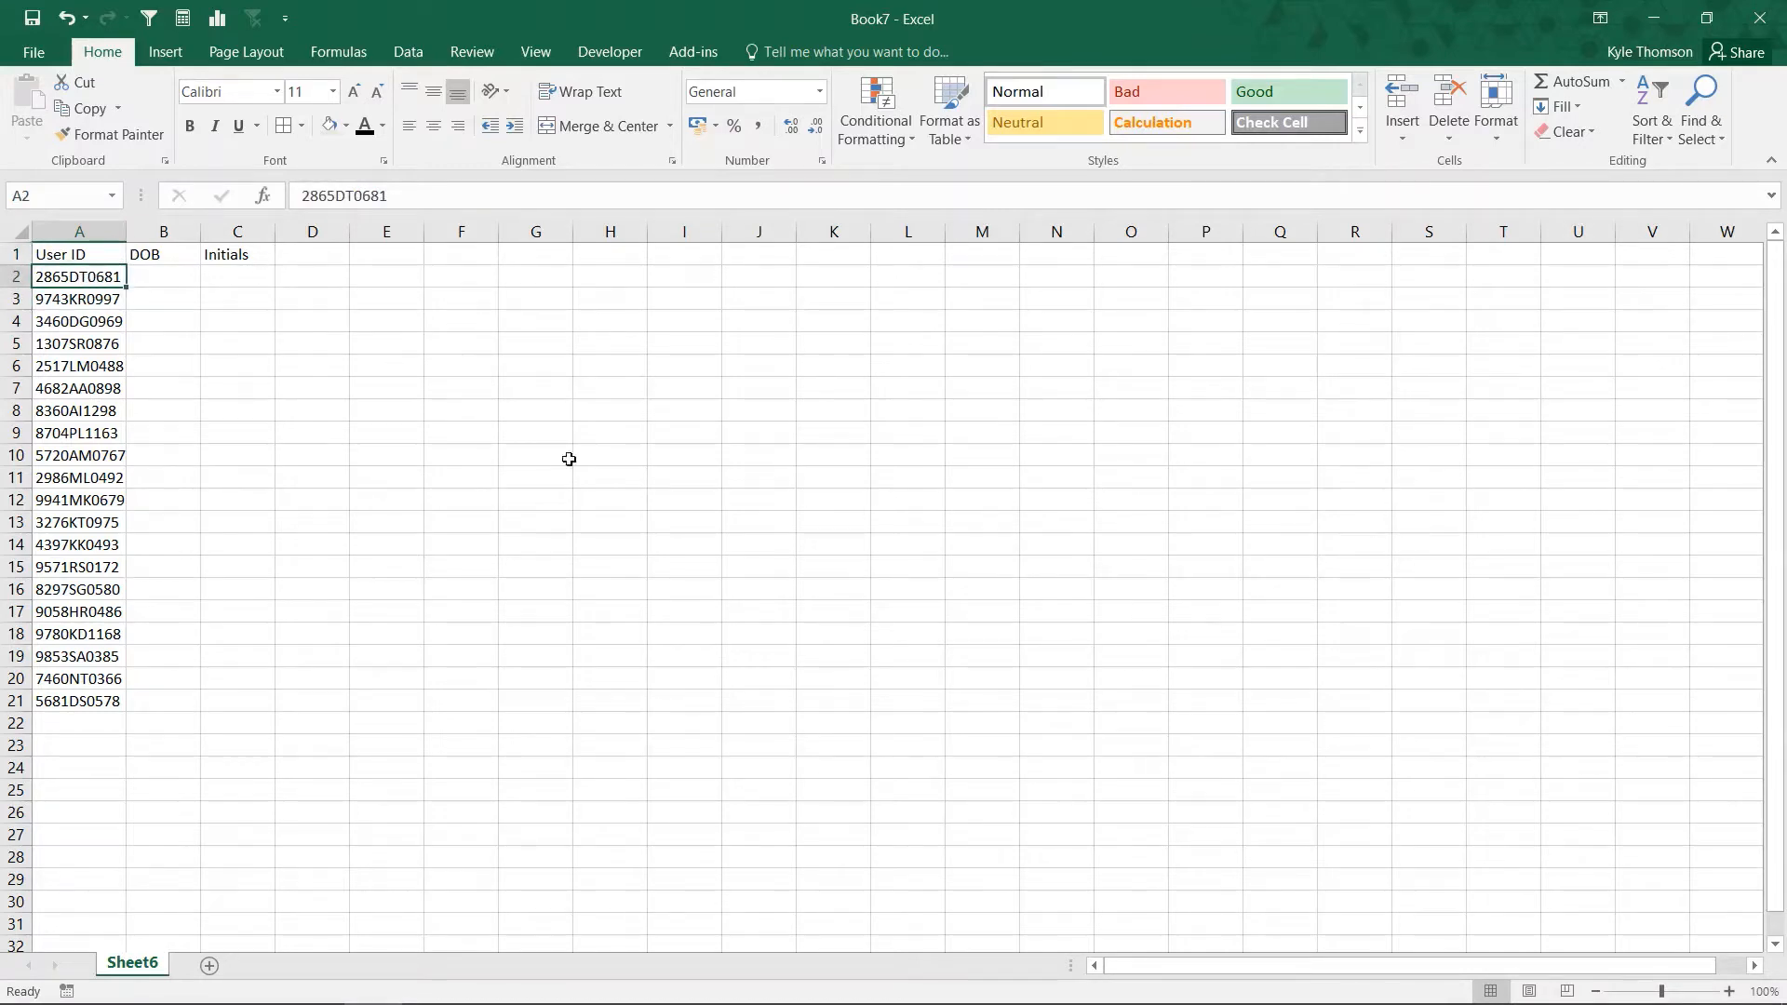
pyautogui.click(1730, 993)
pyautogui.click(1730, 992)
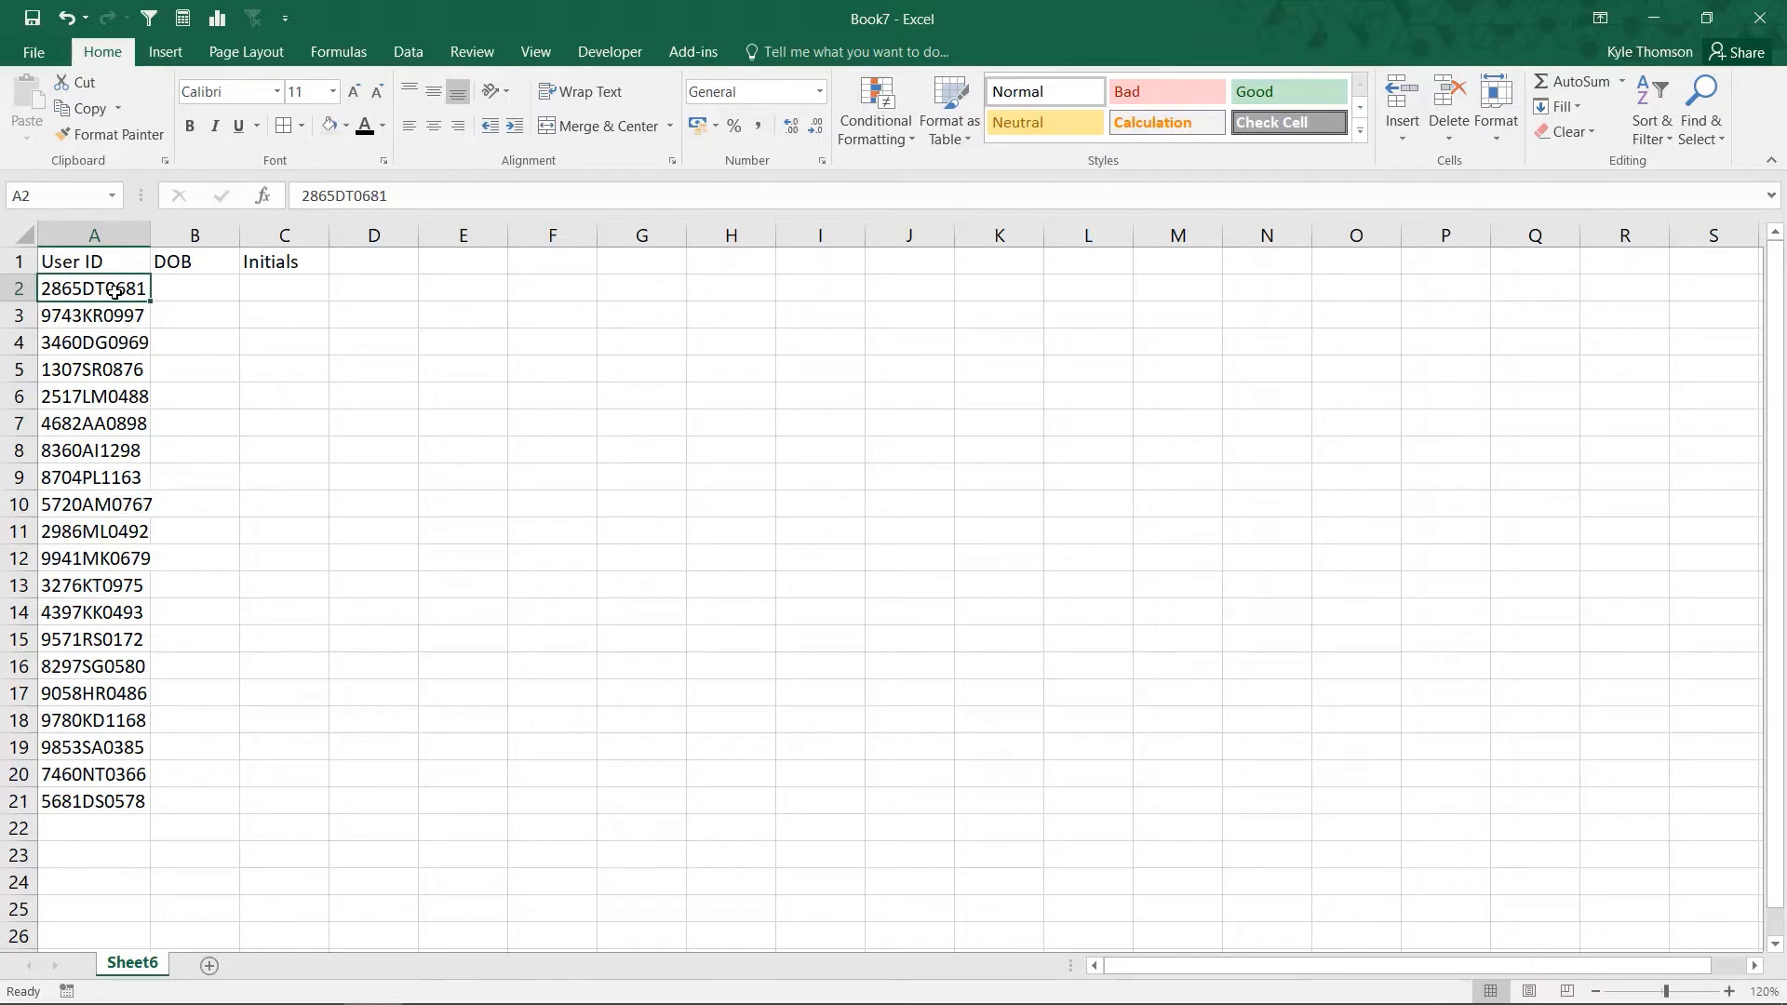
pyautogui.click(168, 288)
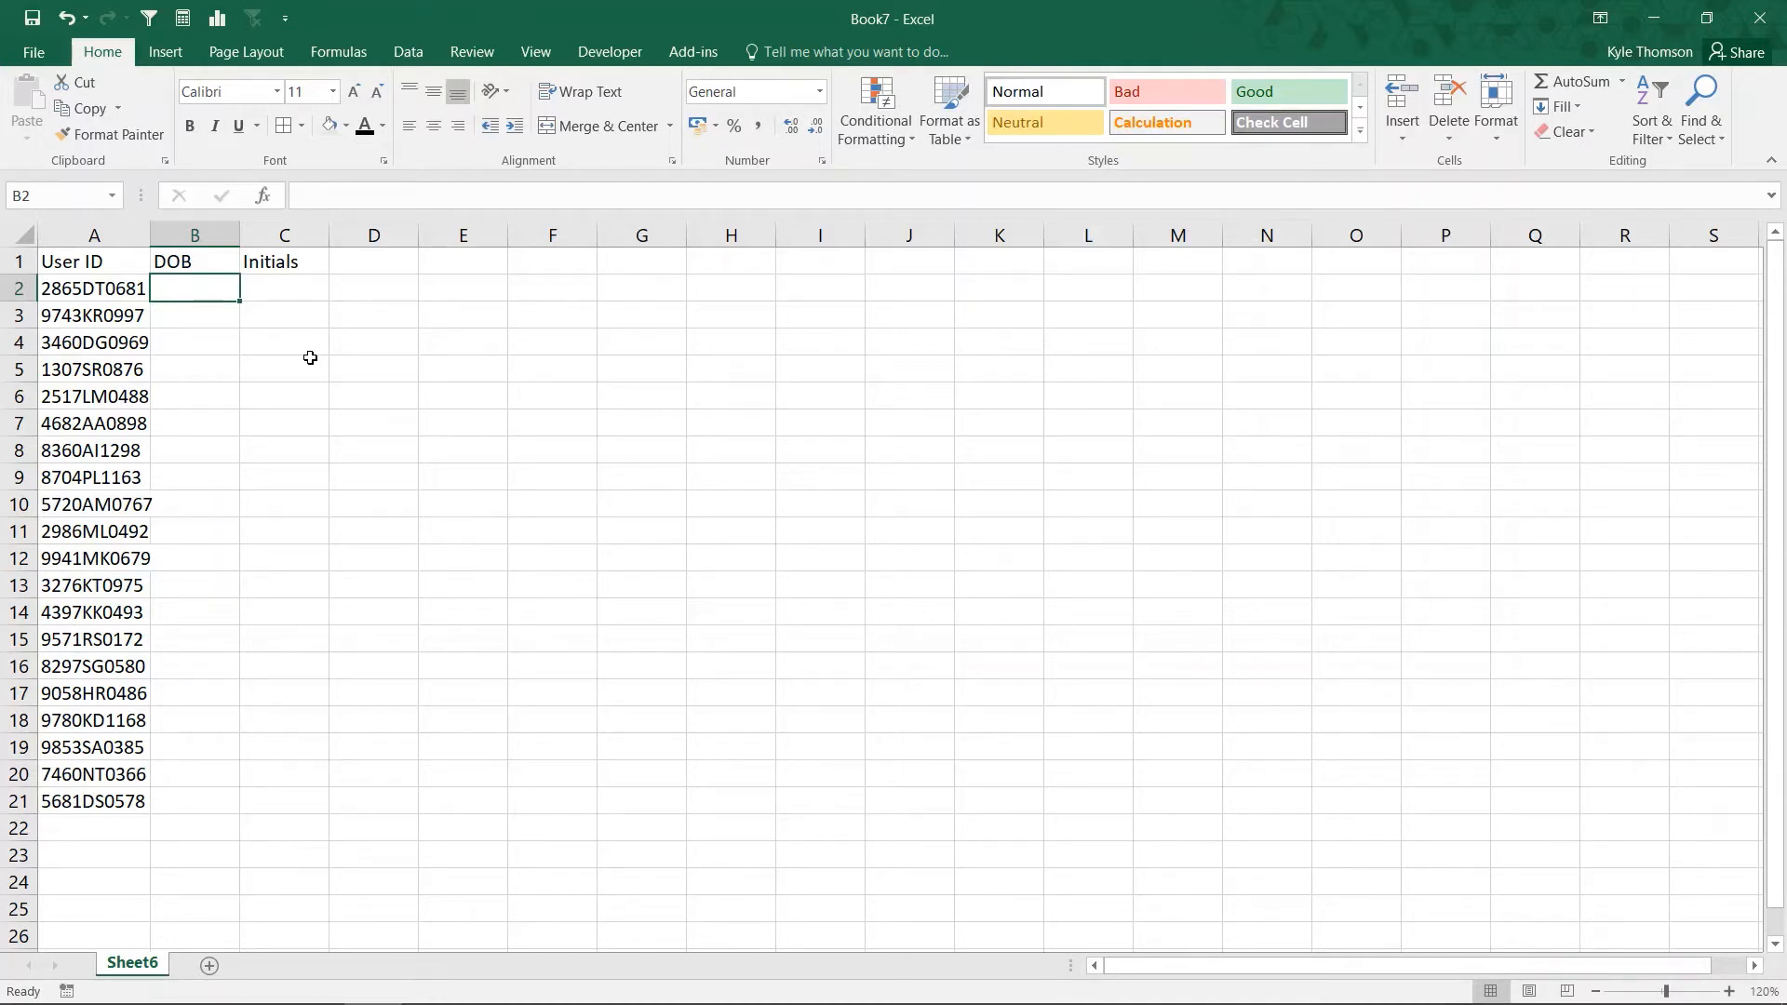
# Enter =RIGHT(A2,4) in B2, fill it down to B21, and autofit column A.
pyautogui.write('=RIGHT(')
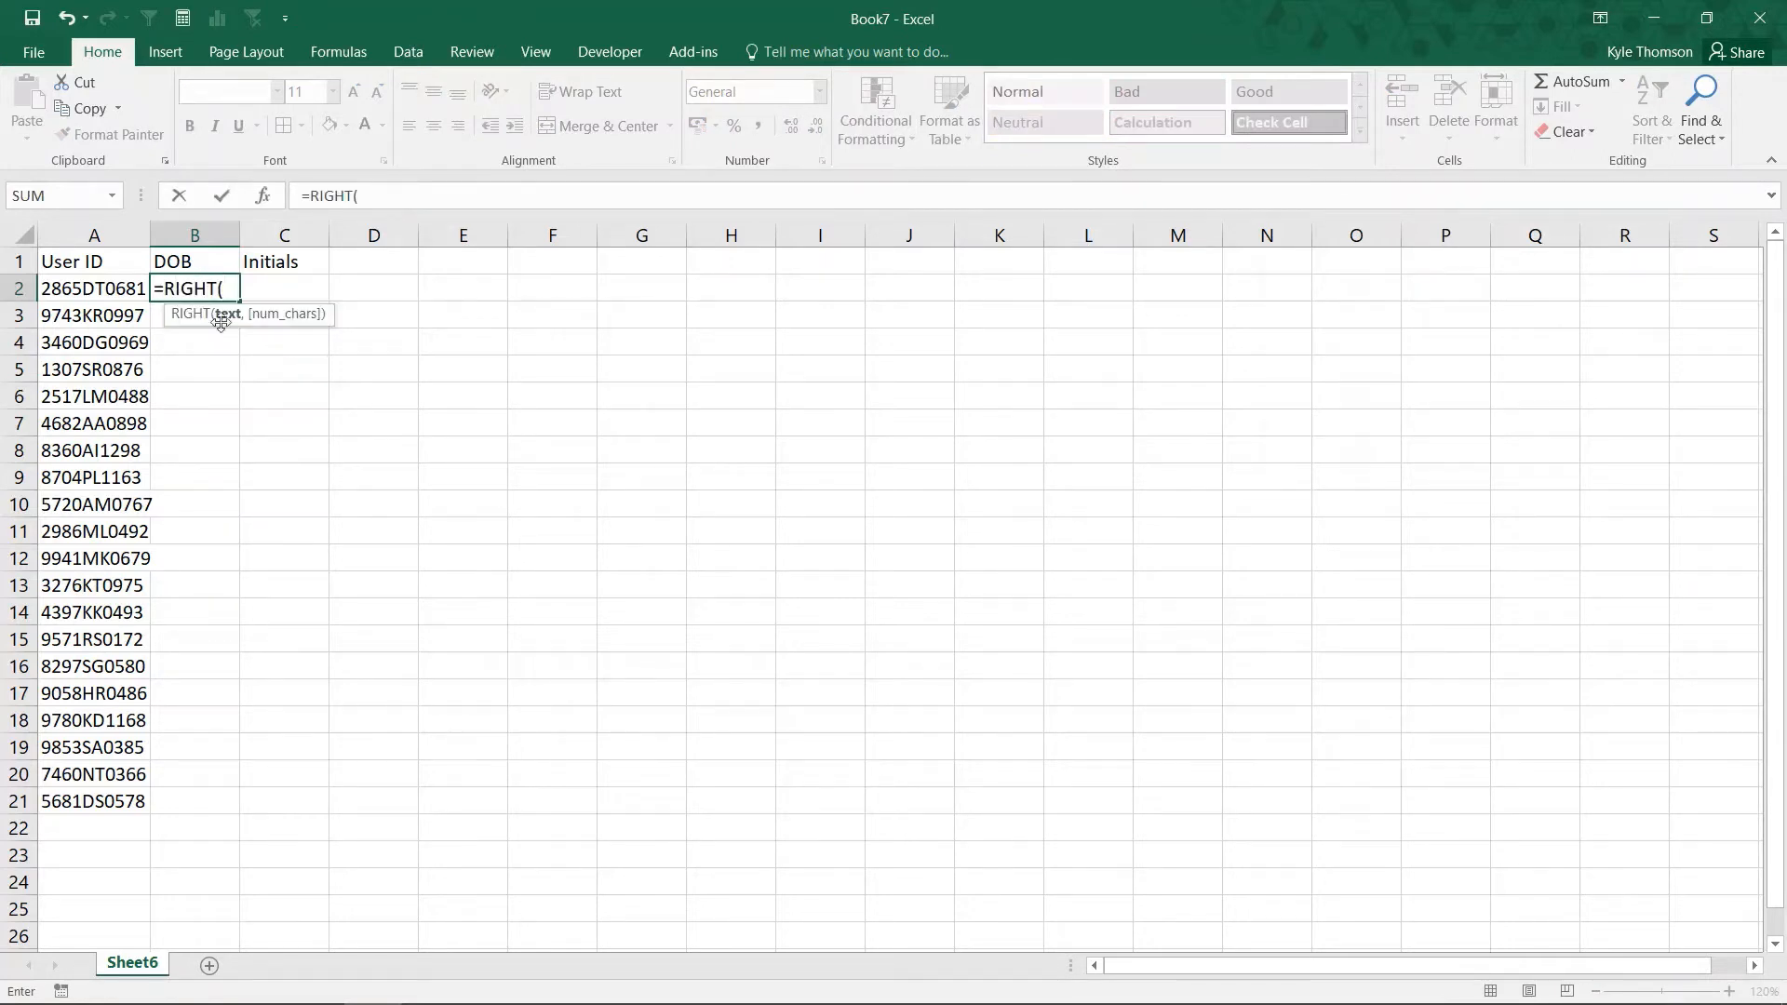
pyautogui.click(86, 289)
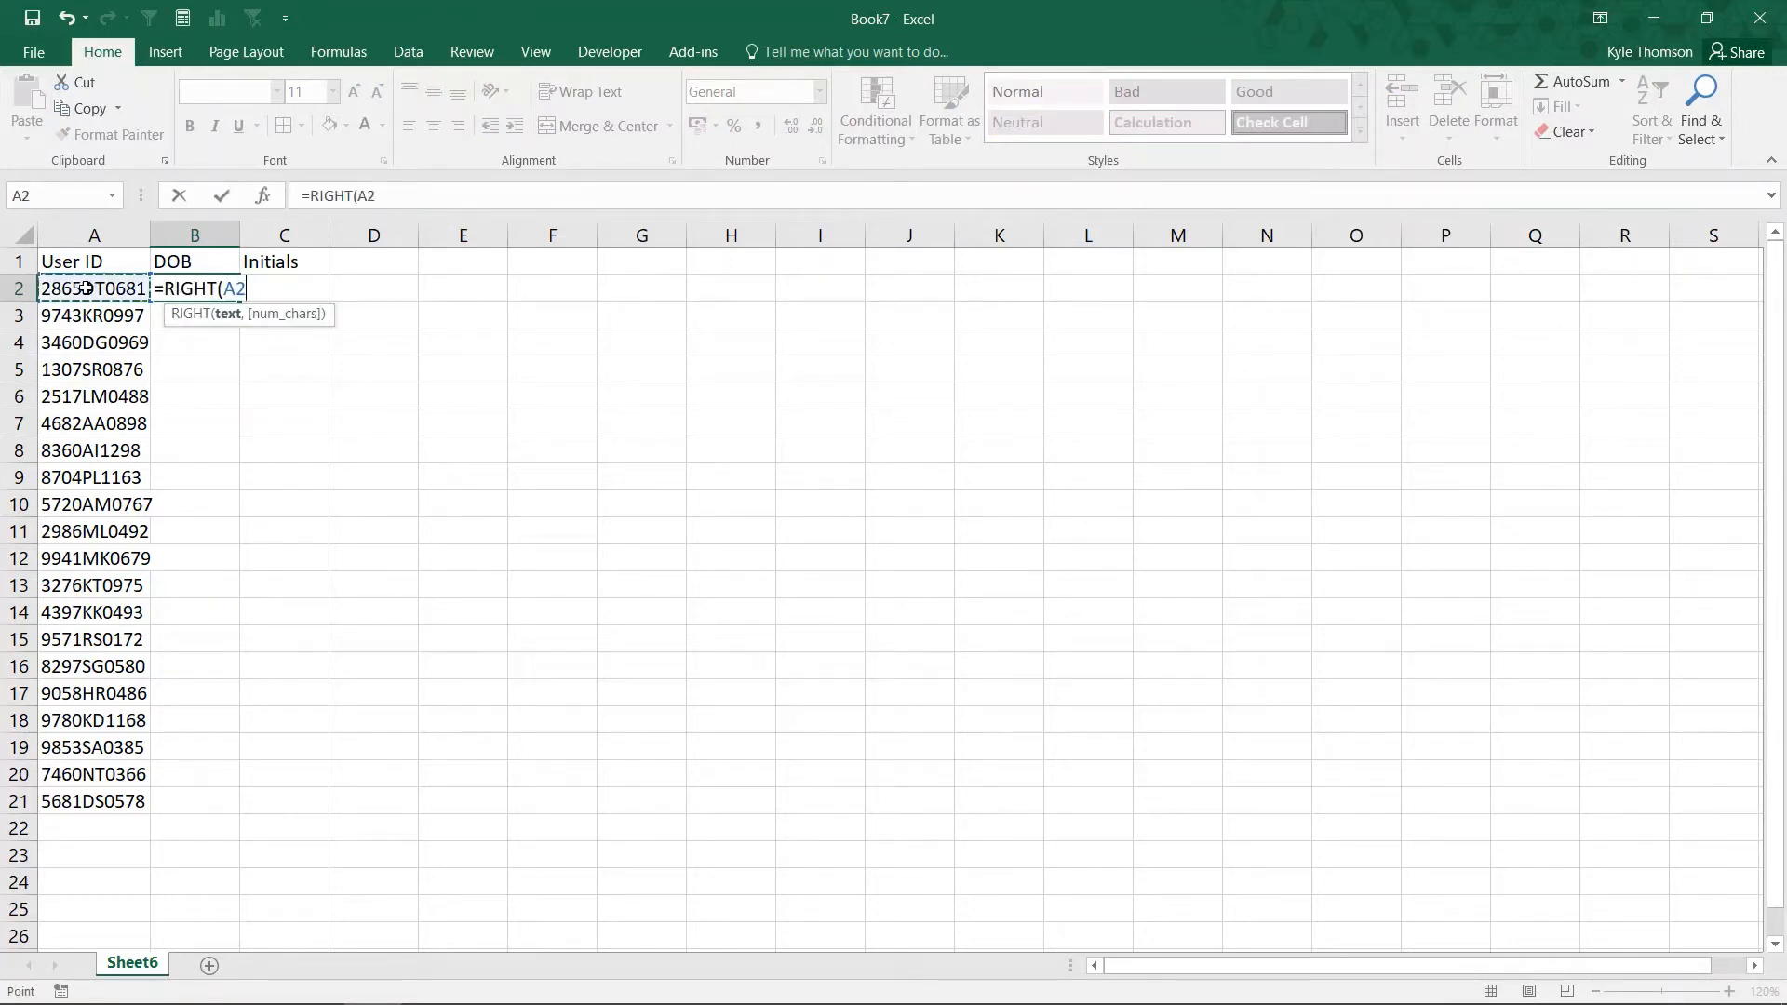
pyautogui.click(439, 202)
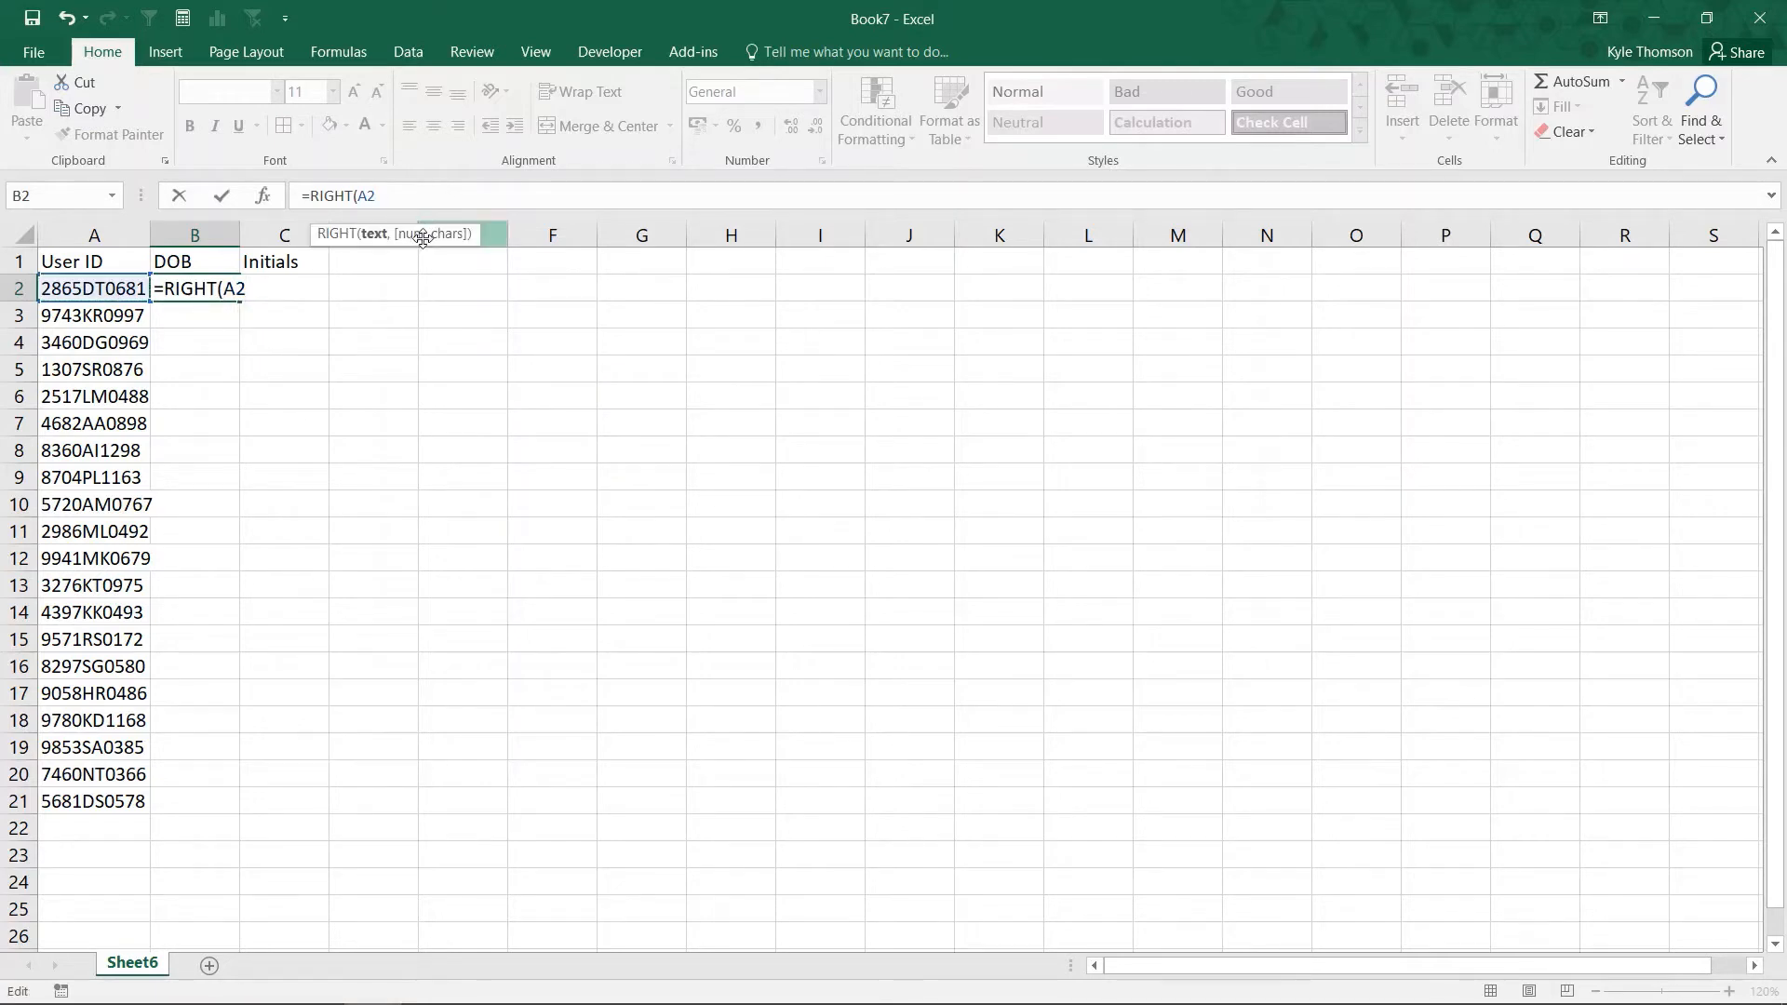
pyautogui.write(',')
pyautogui.write('4)')
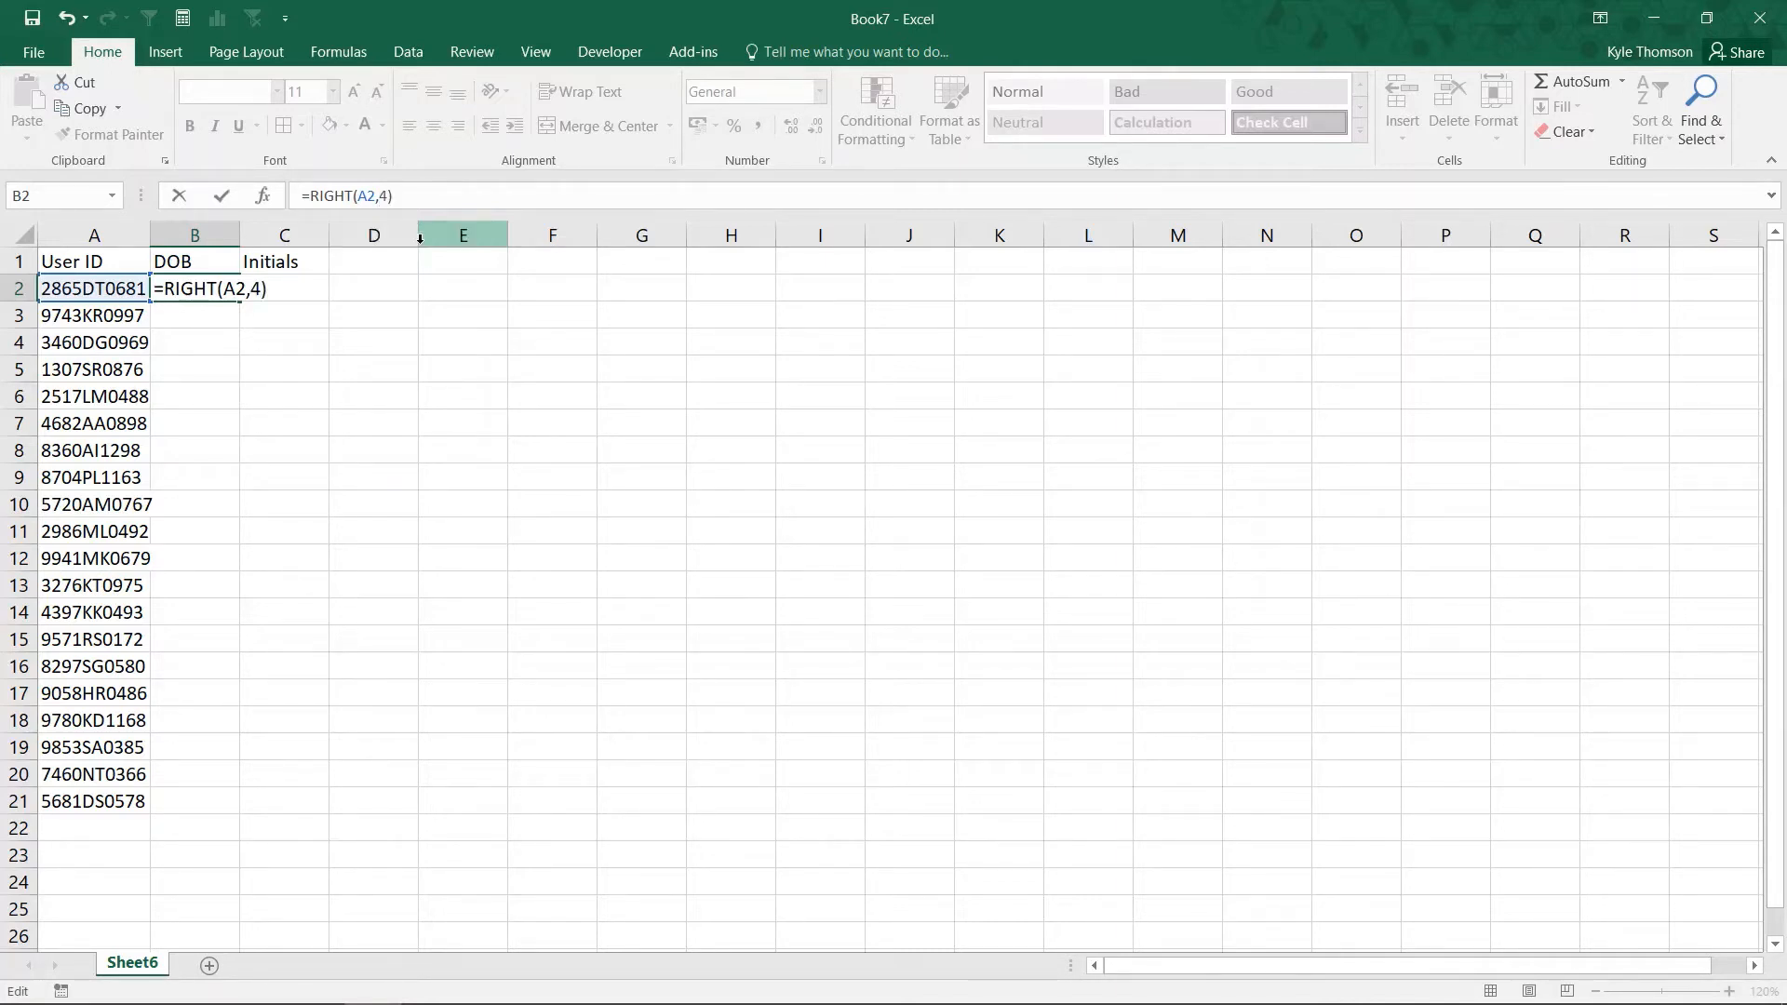
pyautogui.hotkey('ctrl', 'Return')
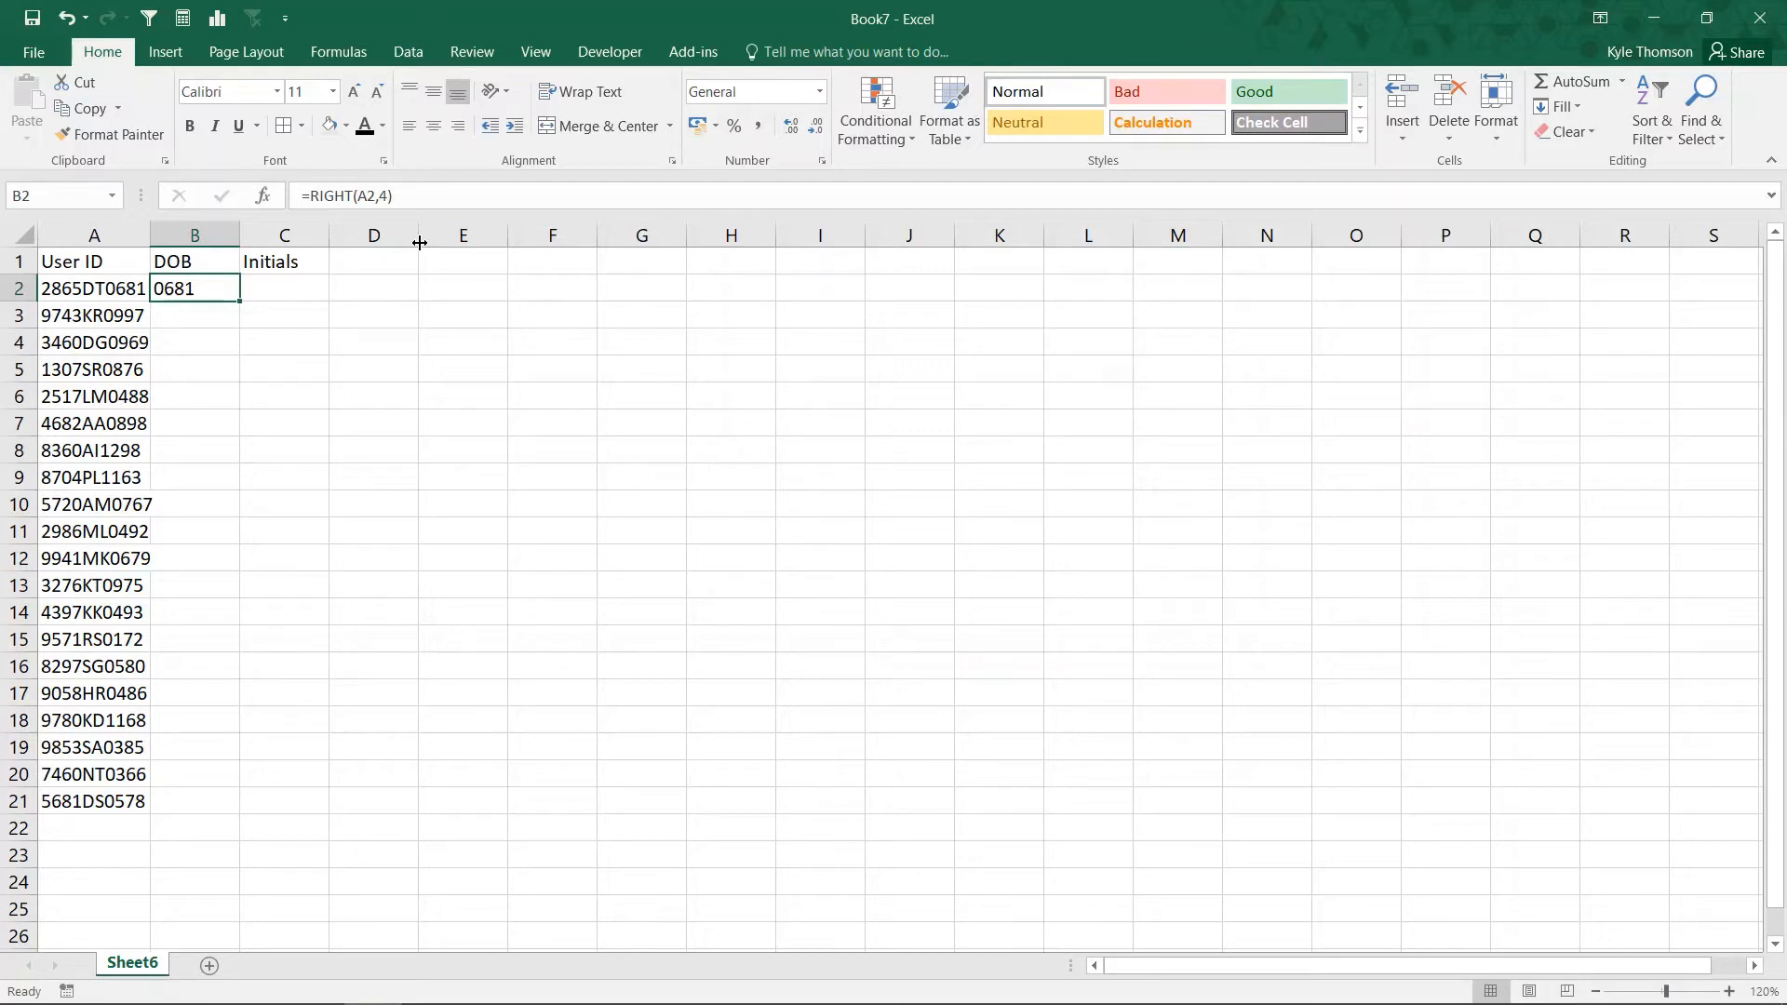
pyautogui.doubleClick(239, 304)
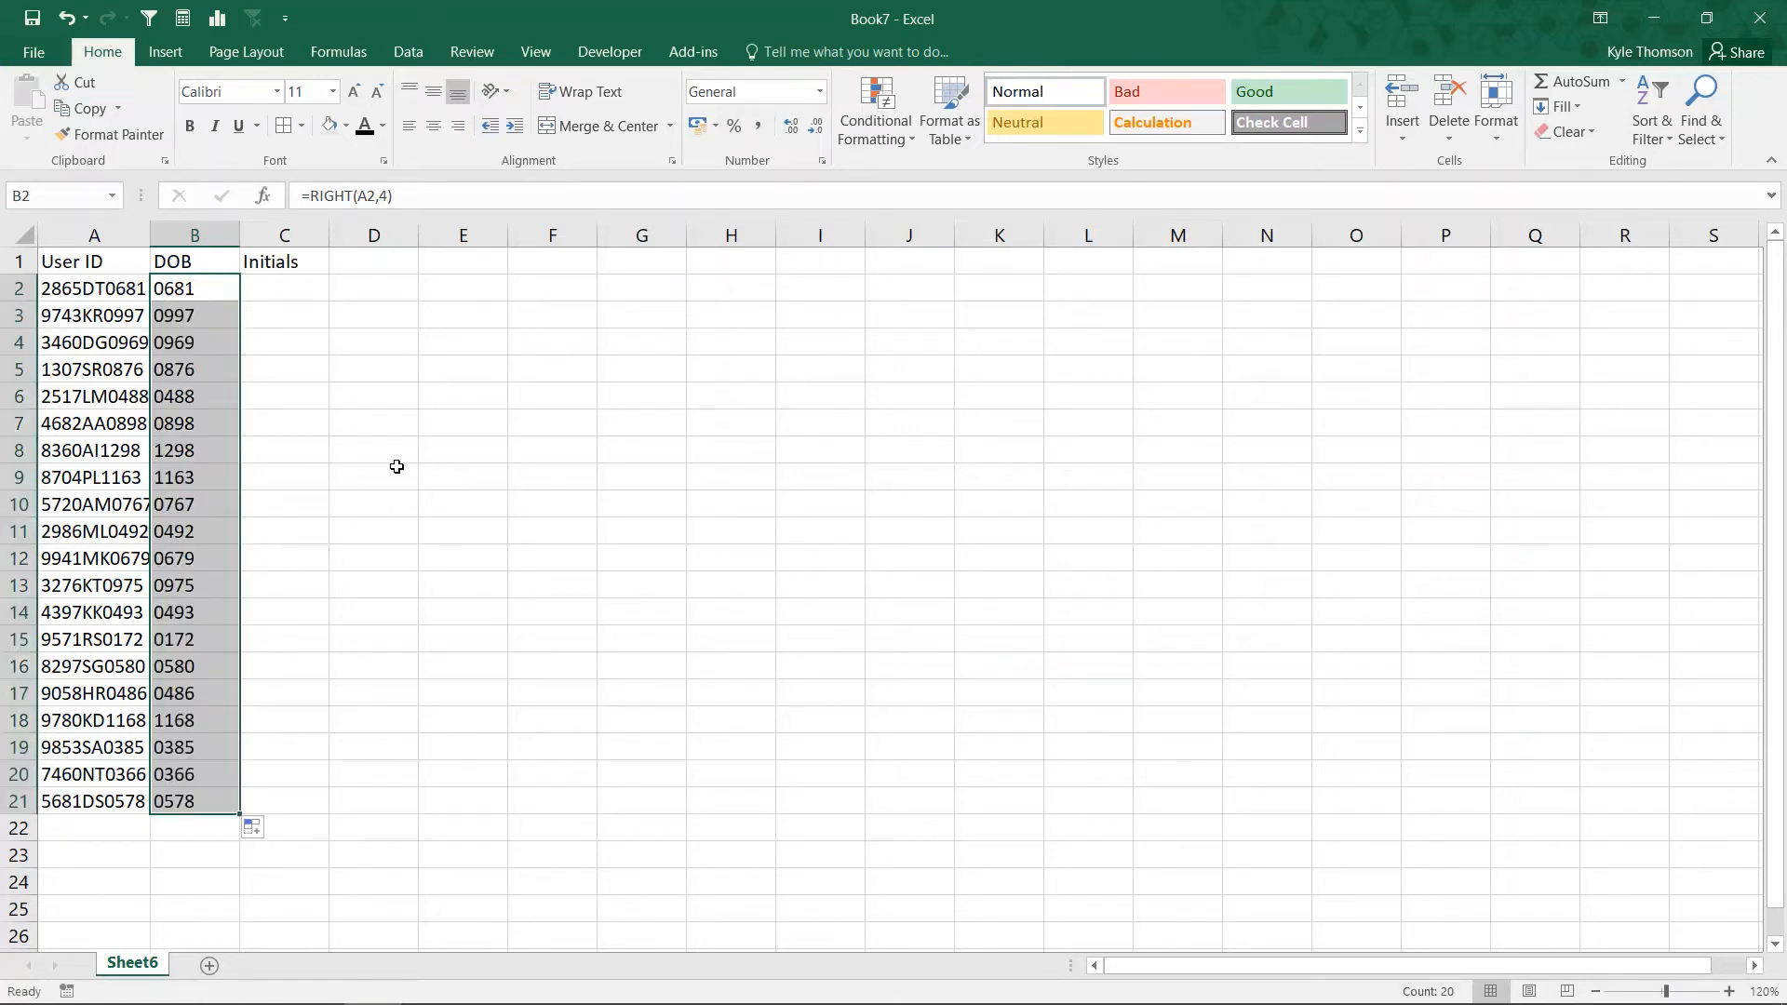
pyautogui.doubleClick(150, 237)
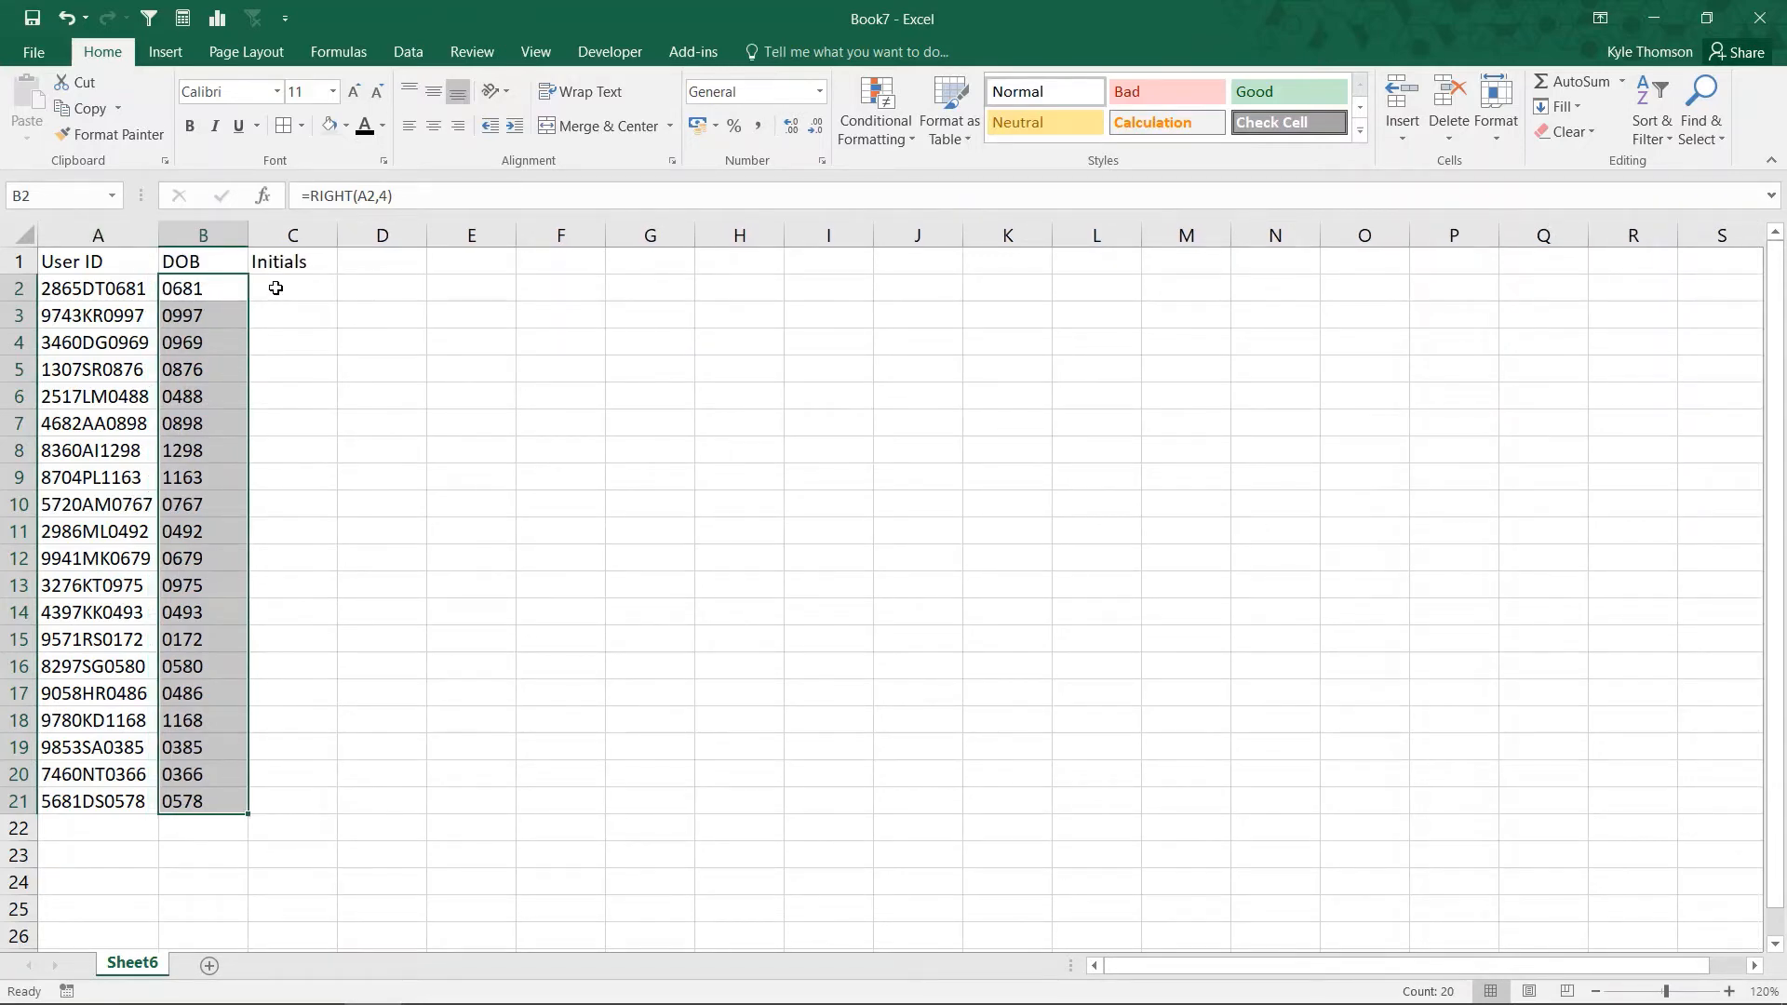
# Rename the C1 heading from Initials to 'Random Number' and widen column C to fit.
pyautogui.click(276, 288)
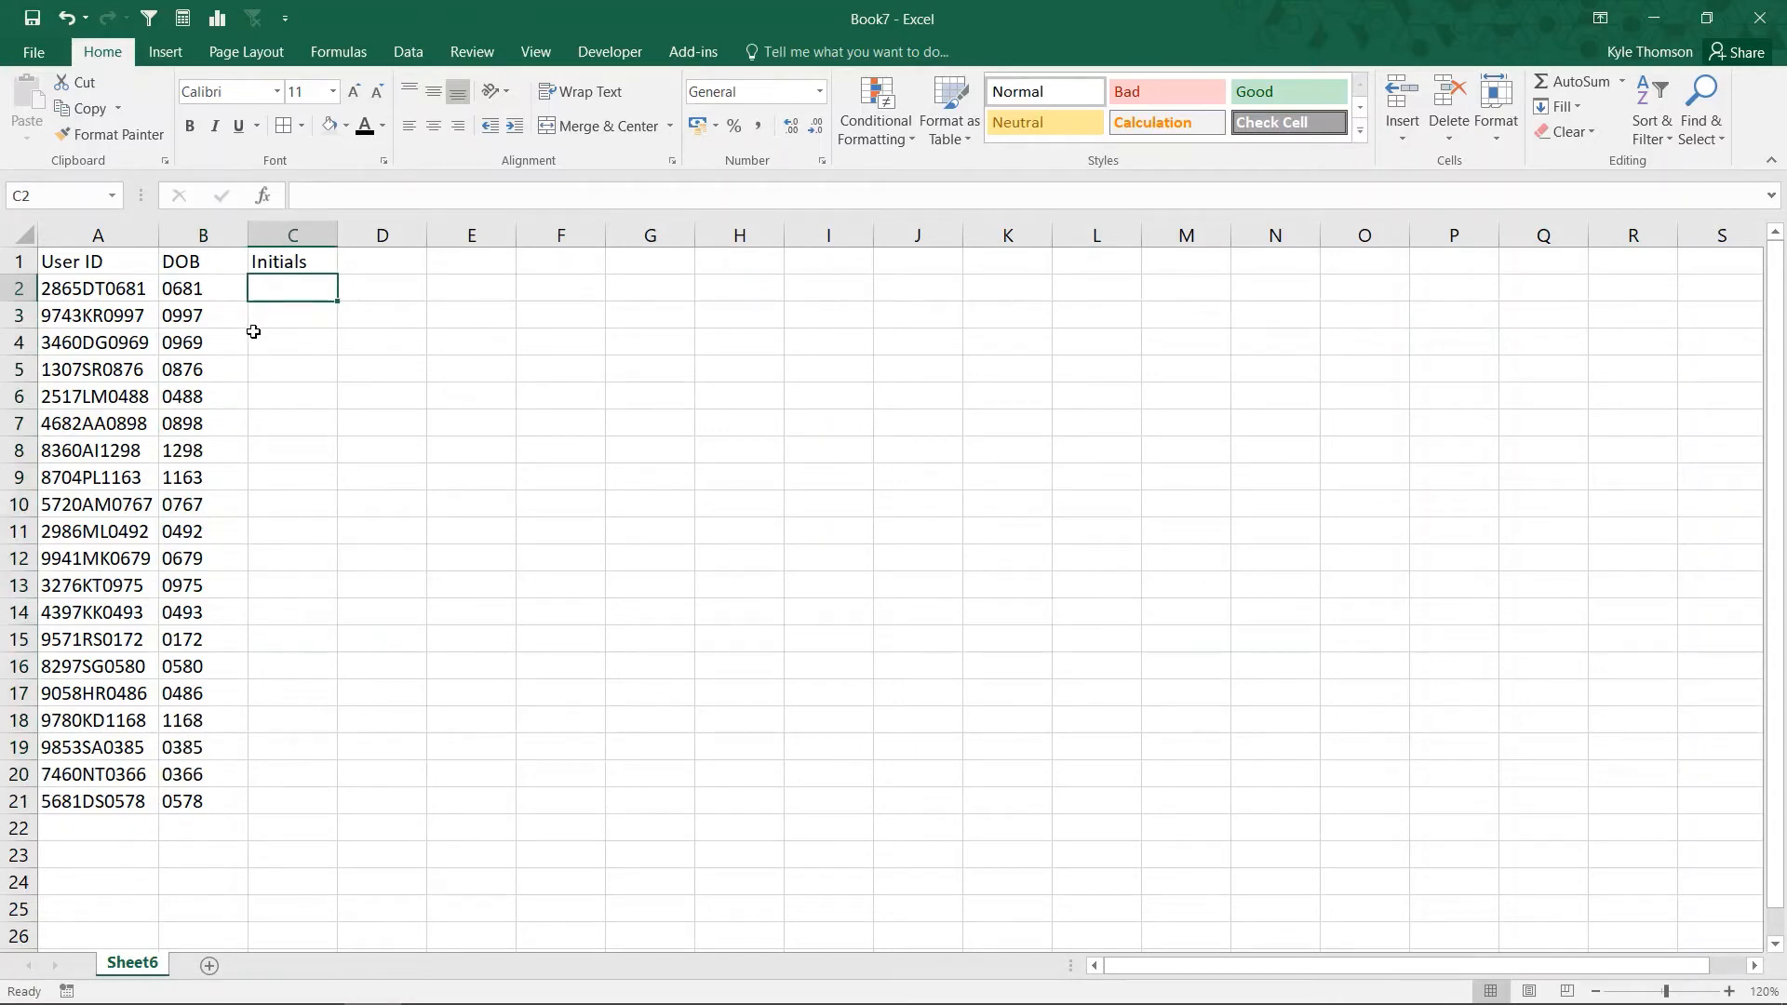
pyautogui.press('Up')
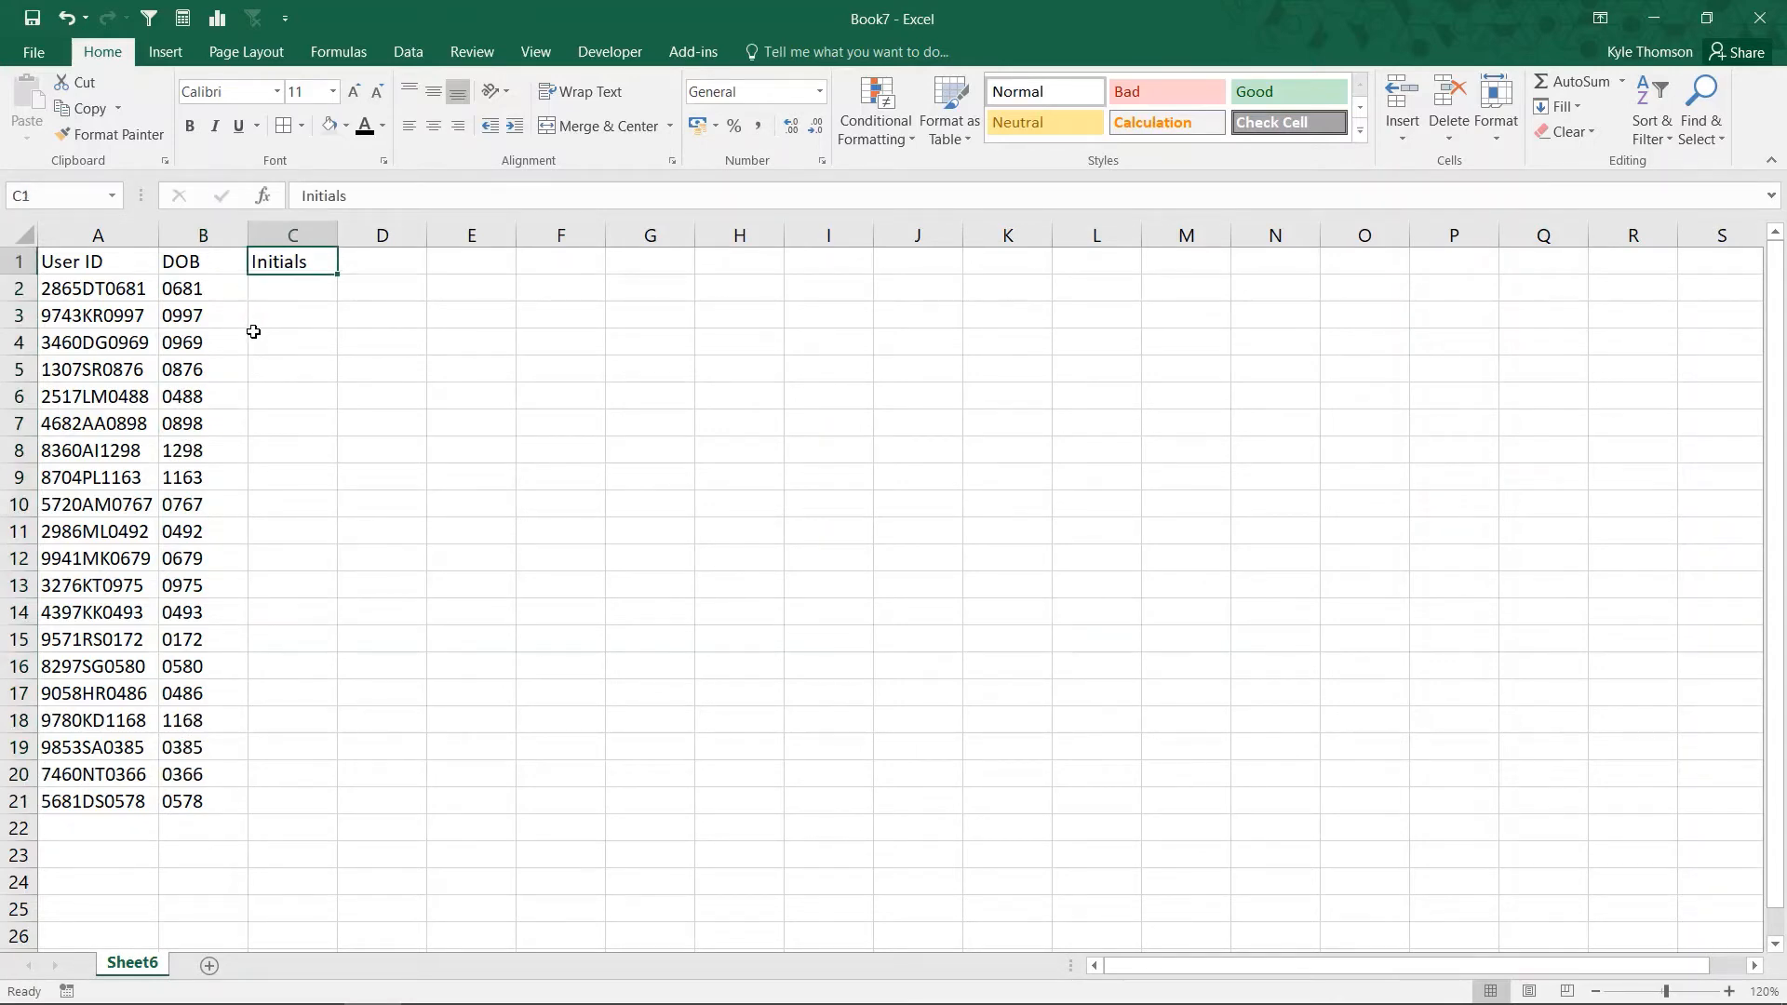
pyautogui.press('BackSpace')
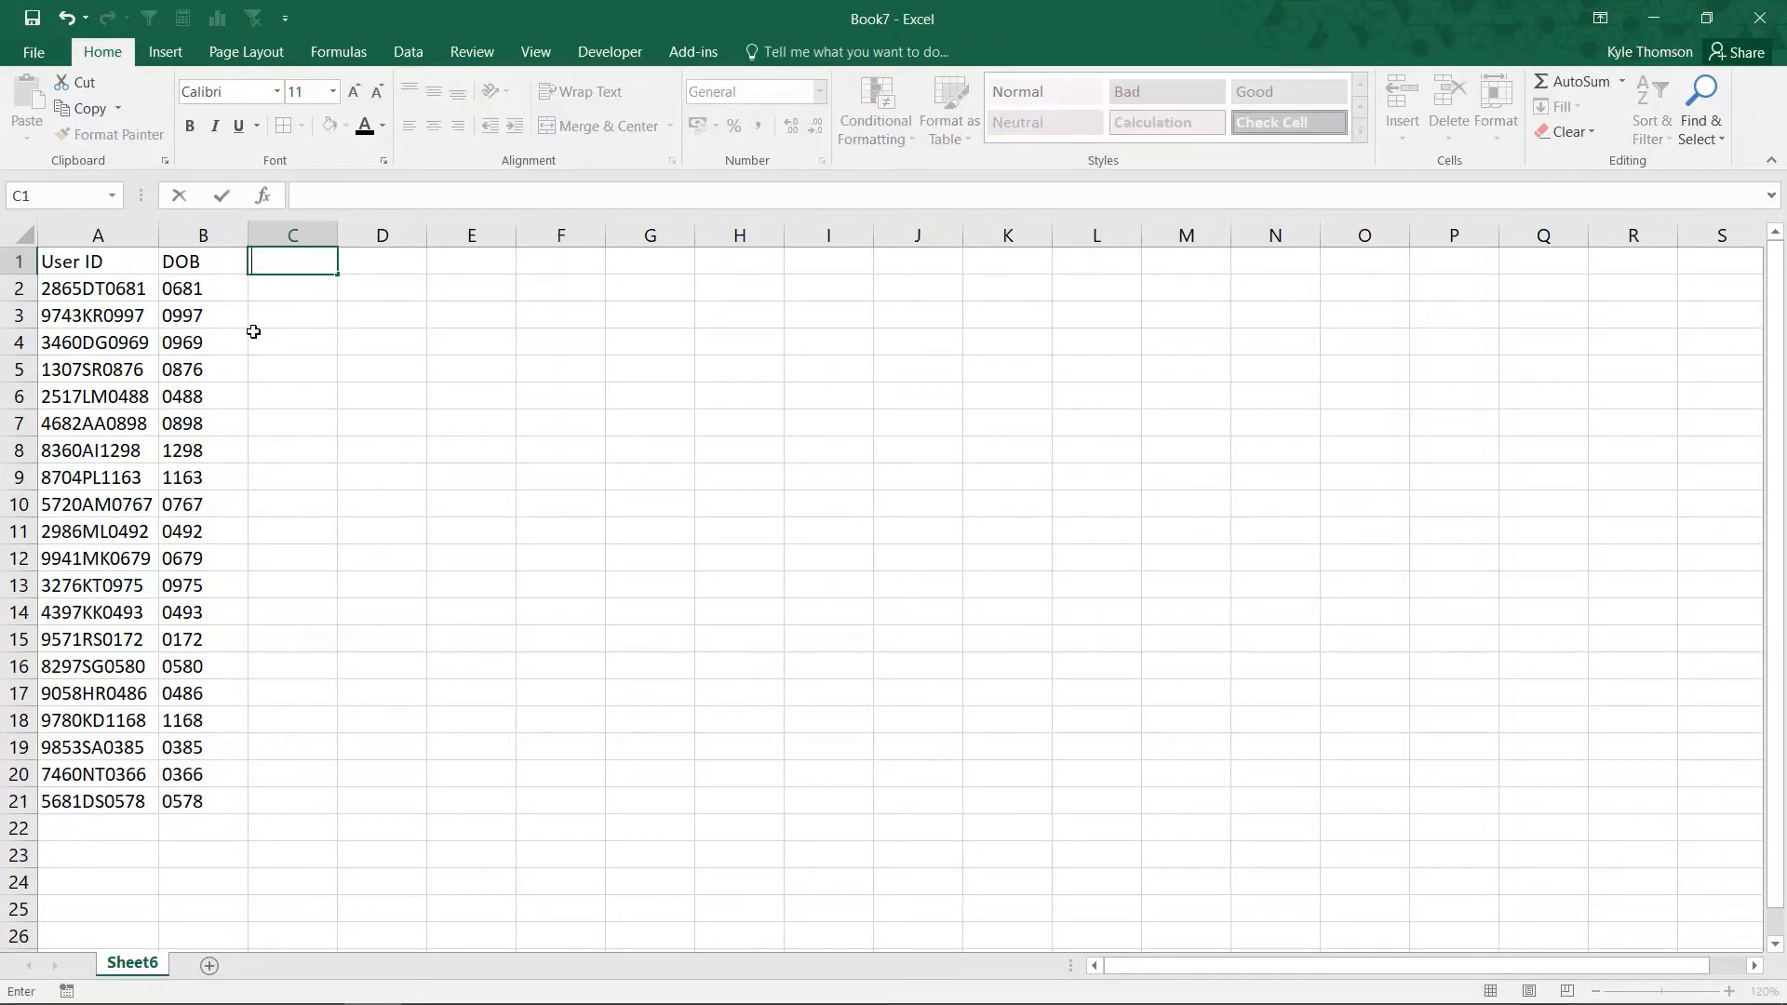
pyautogui.write('Random Number')
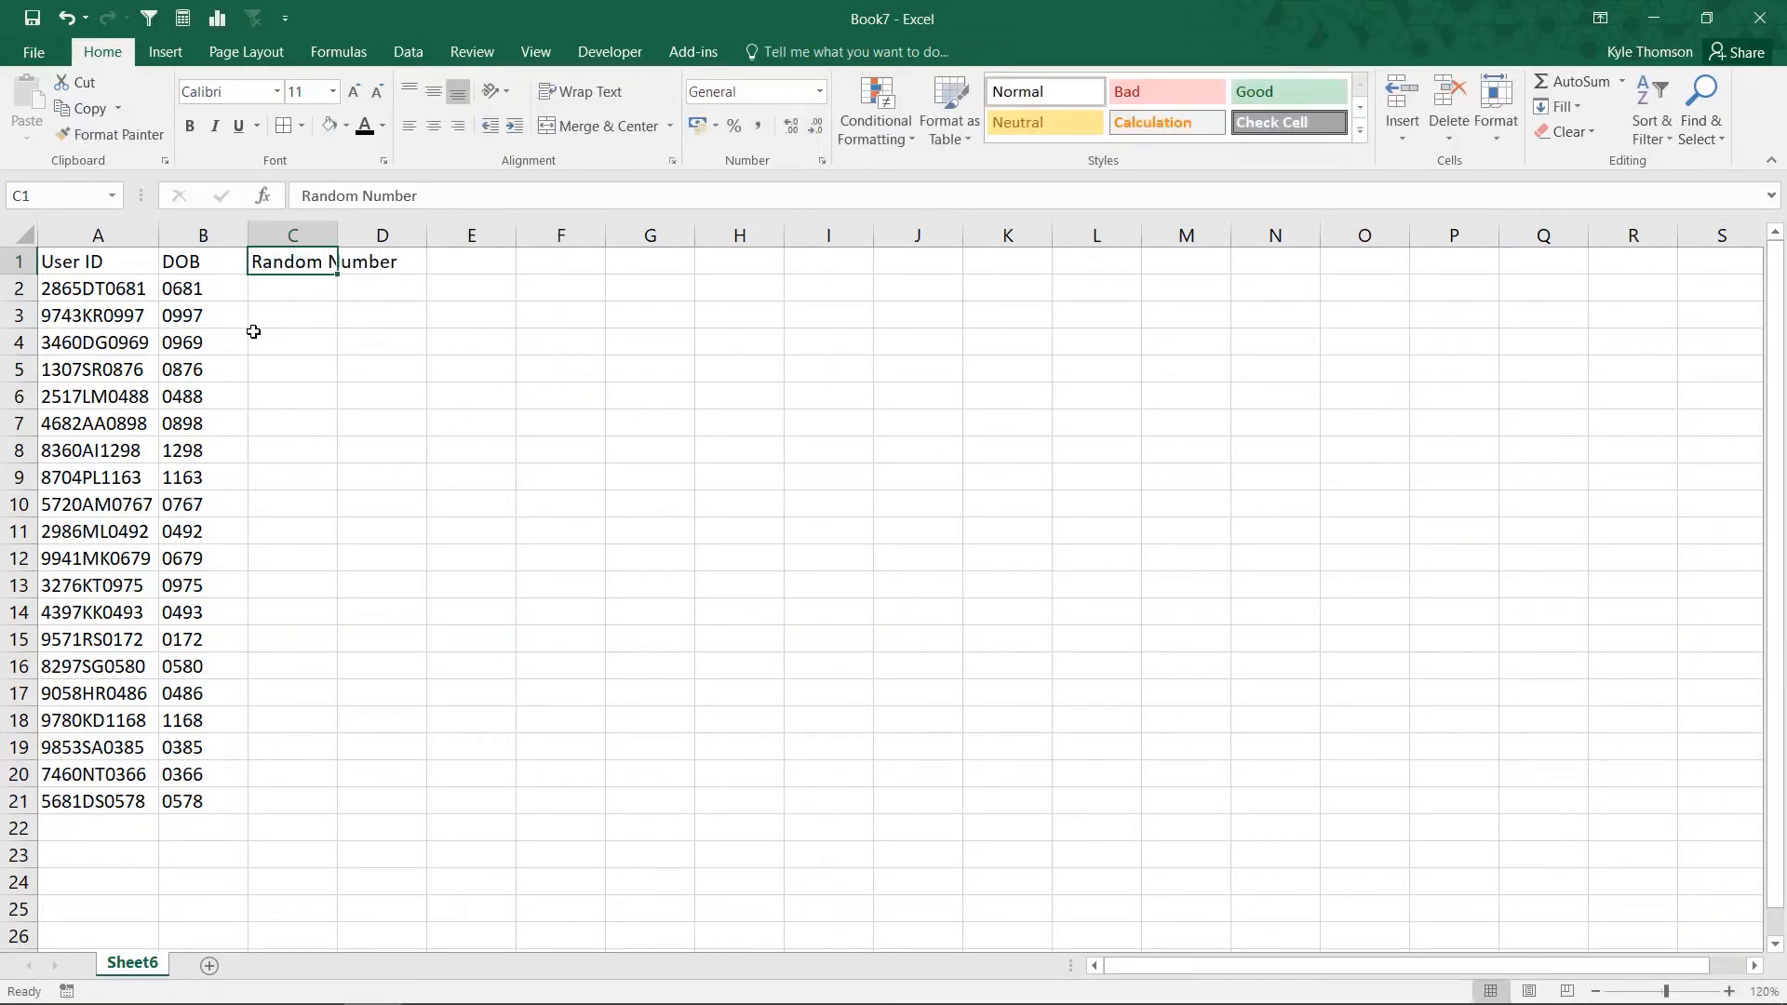
pyautogui.doubleClick(337, 233)
# Enter =LEFT(A2,4) in C2 and fill it down through C21.
pyautogui.click(328, 283)
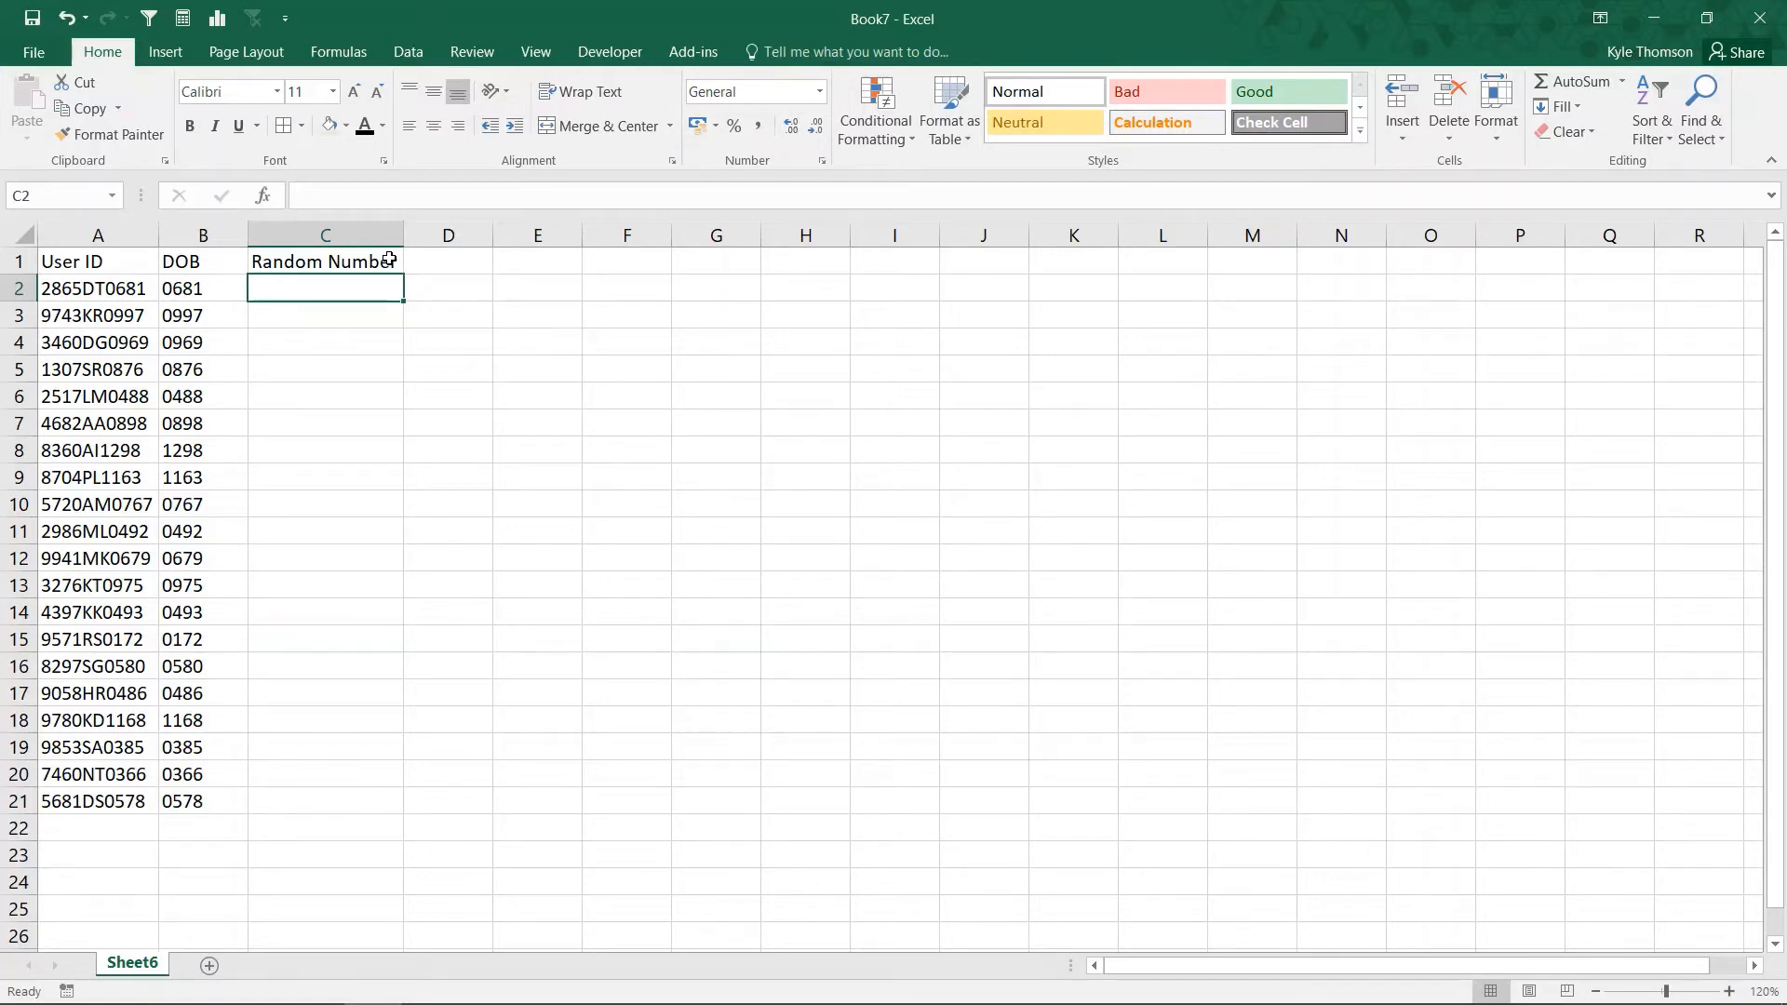
pyautogui.write('=')
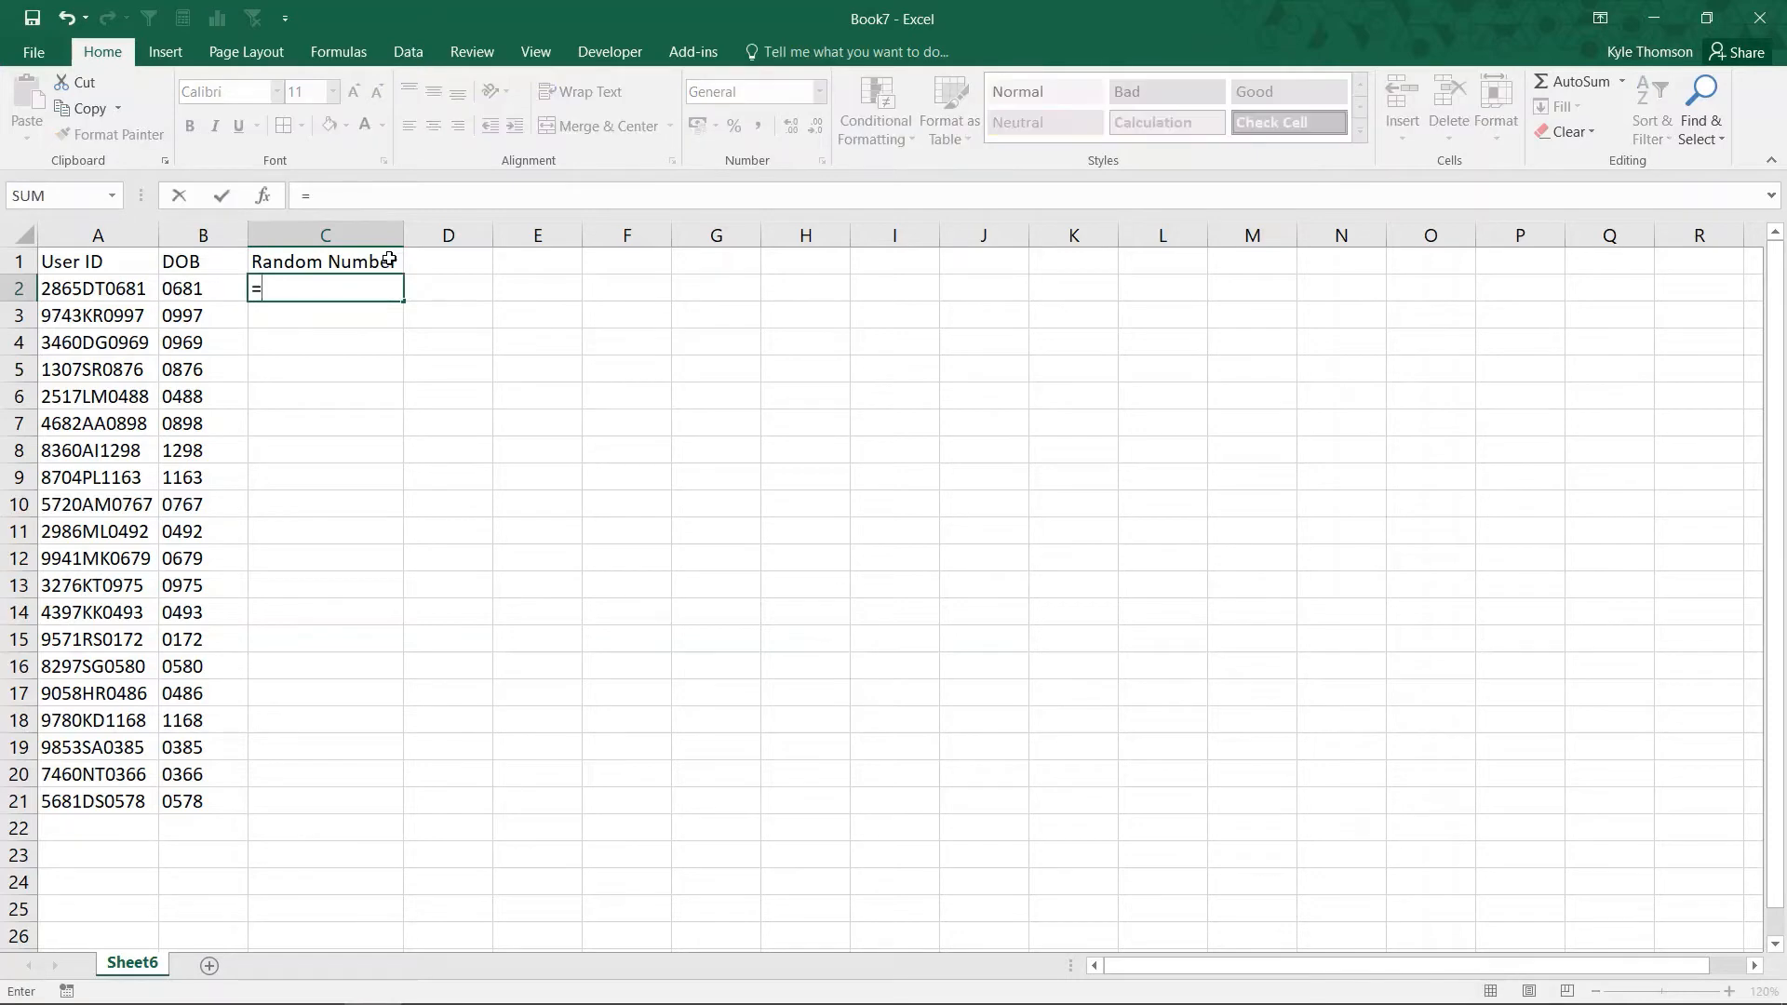
pyautogui.write('LEFT(')
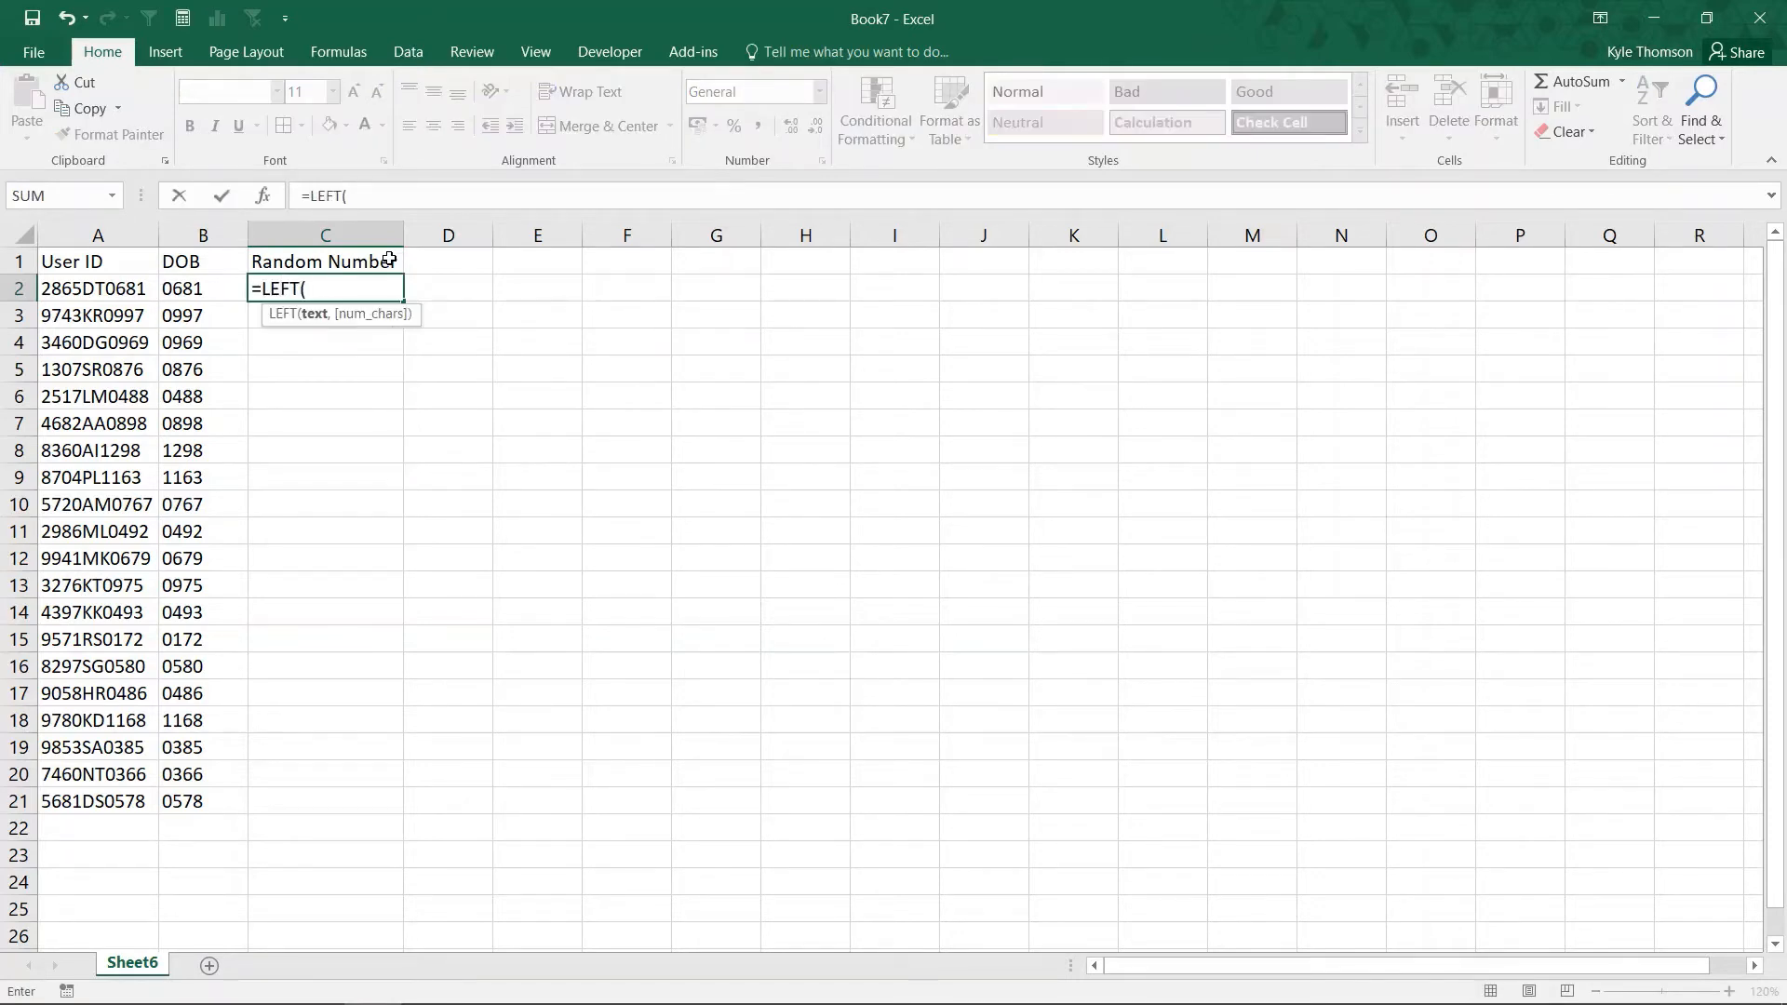
pyautogui.press('Left')
pyautogui.press('Left')
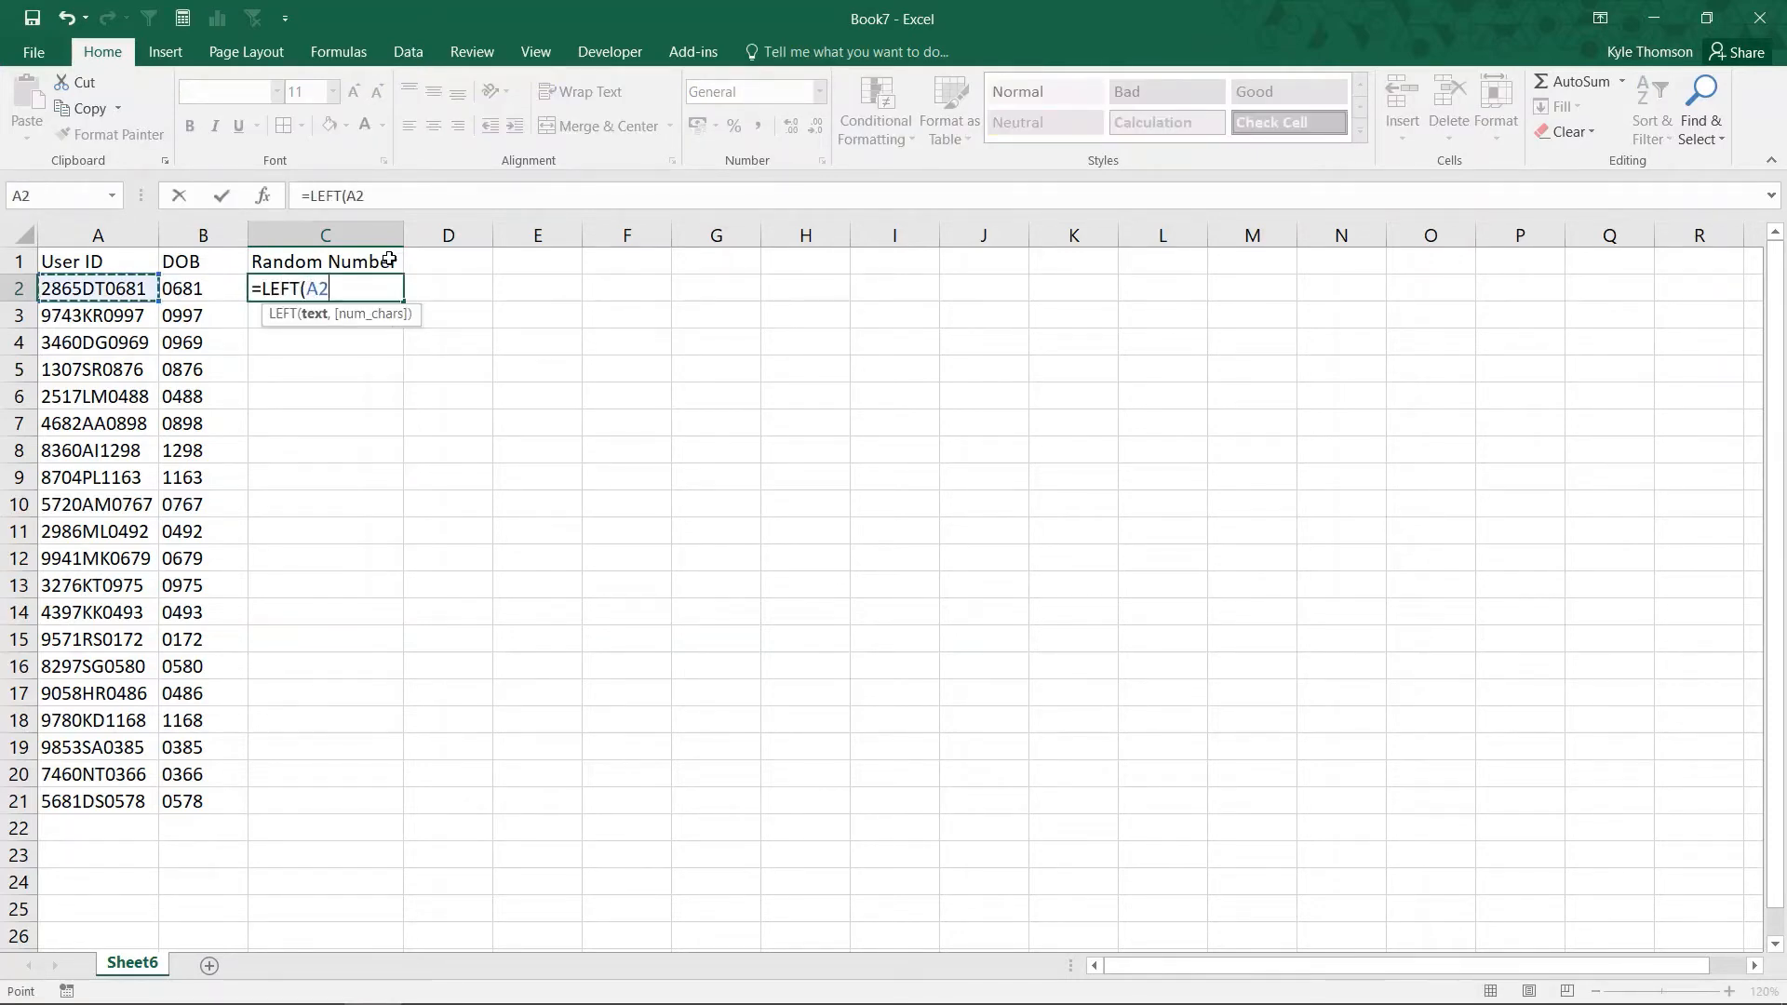
pyautogui.write(',4')
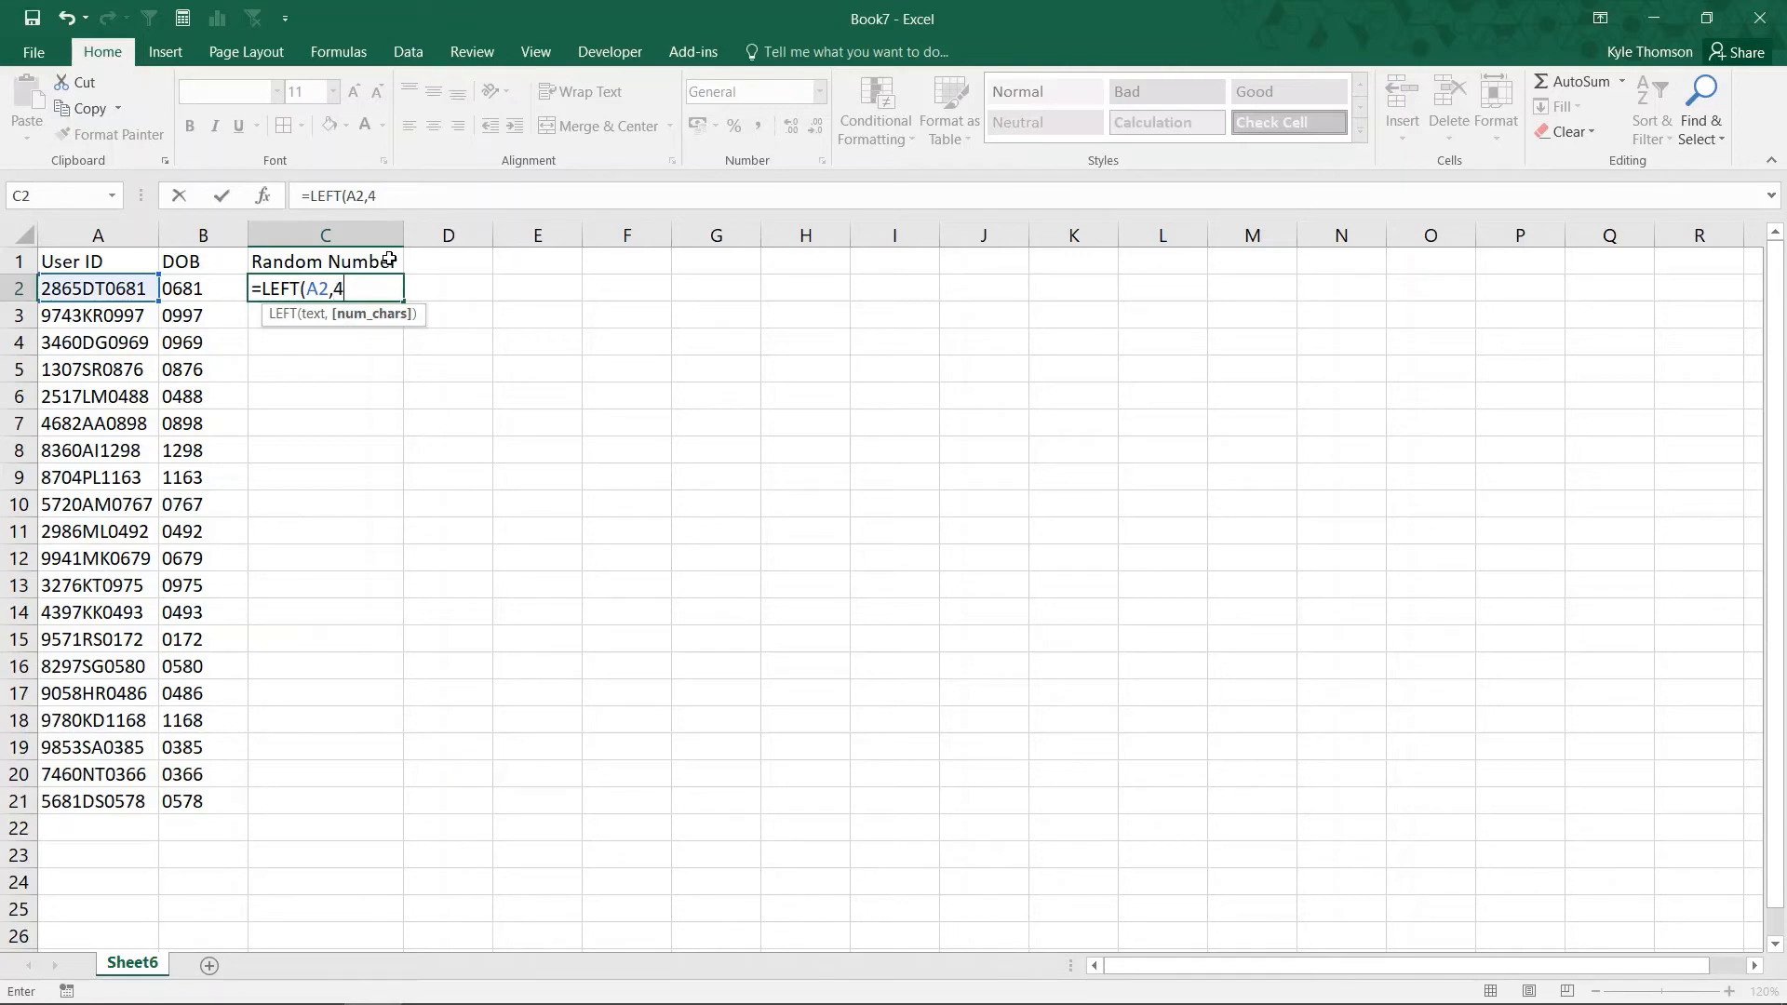
pyautogui.write(')')
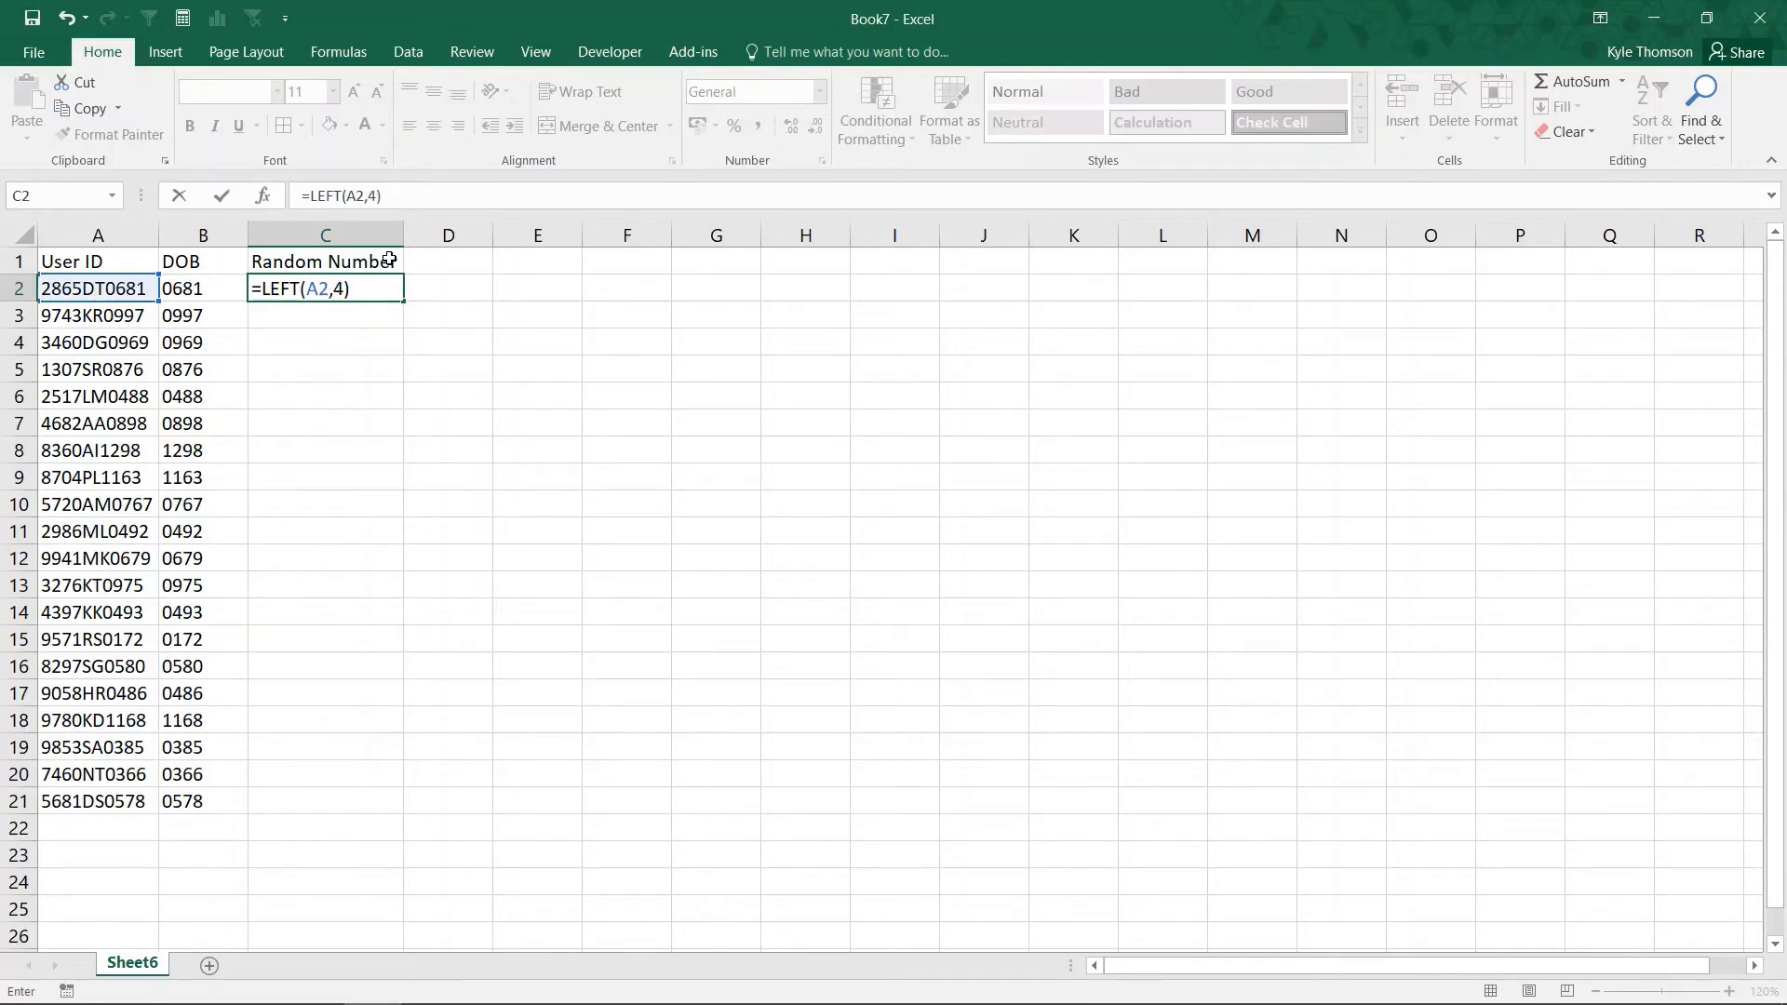
pyautogui.hotkey('ctrl', 'Return')
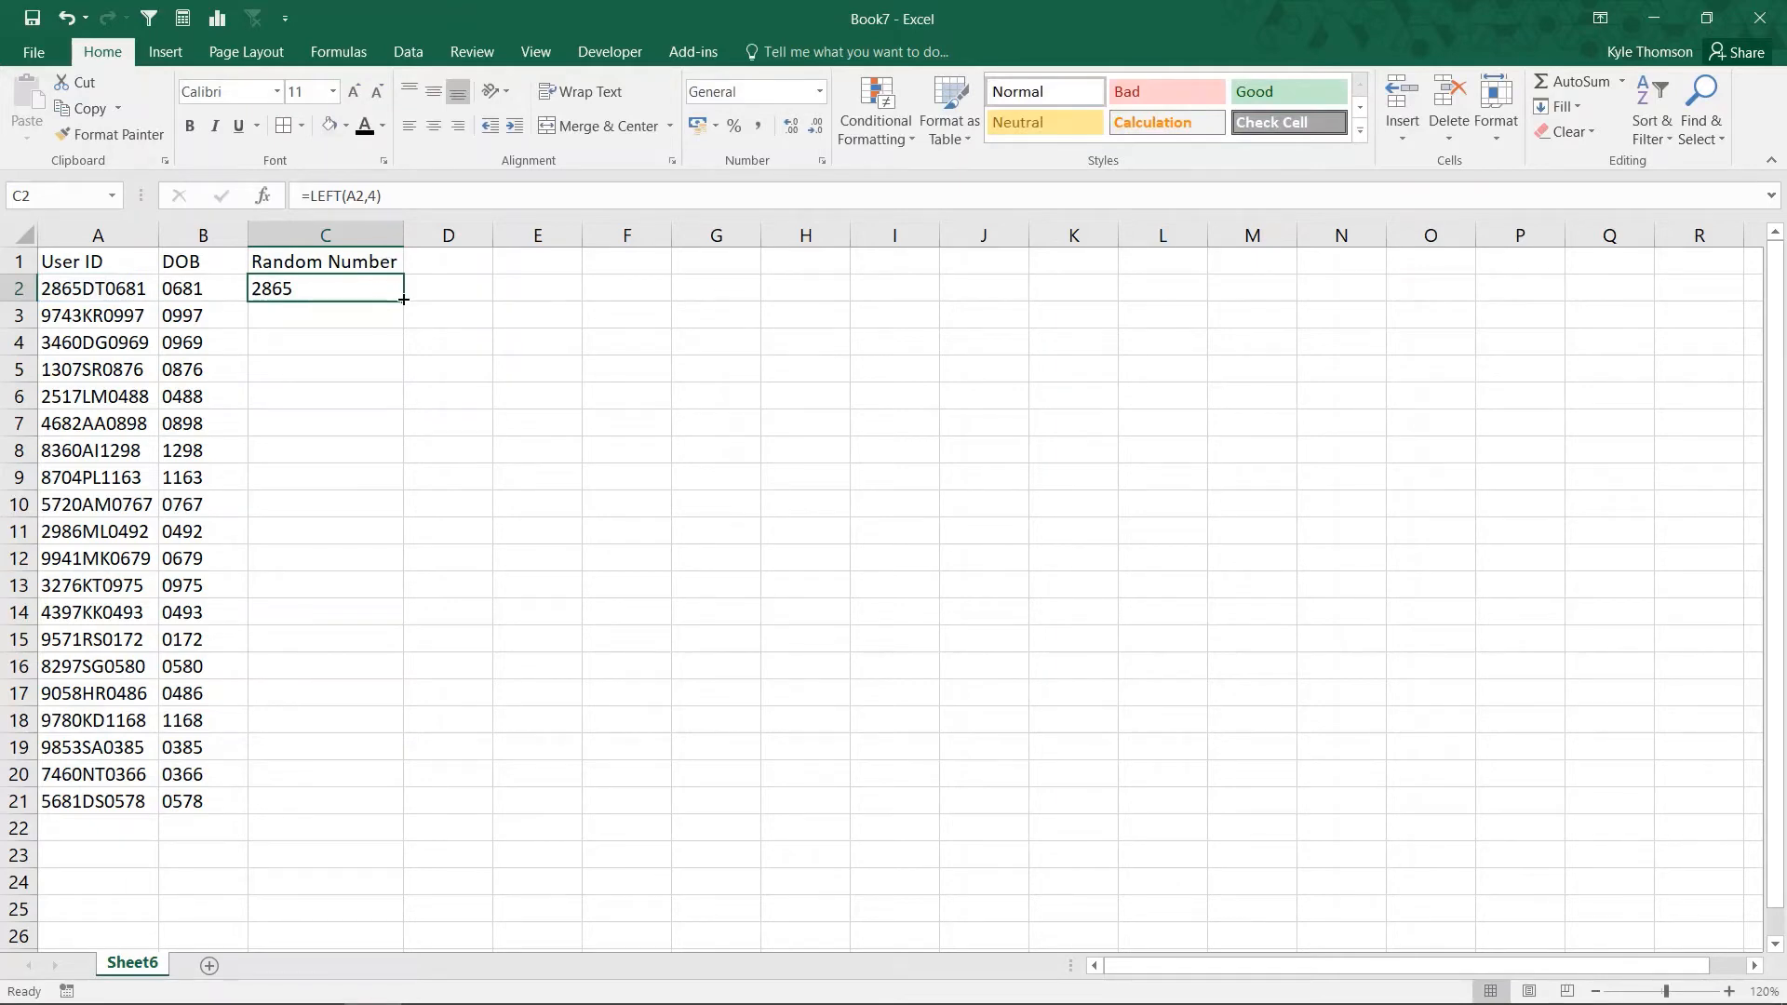
pyautogui.doubleClick(402, 294)
pyautogui.click(436, 267)
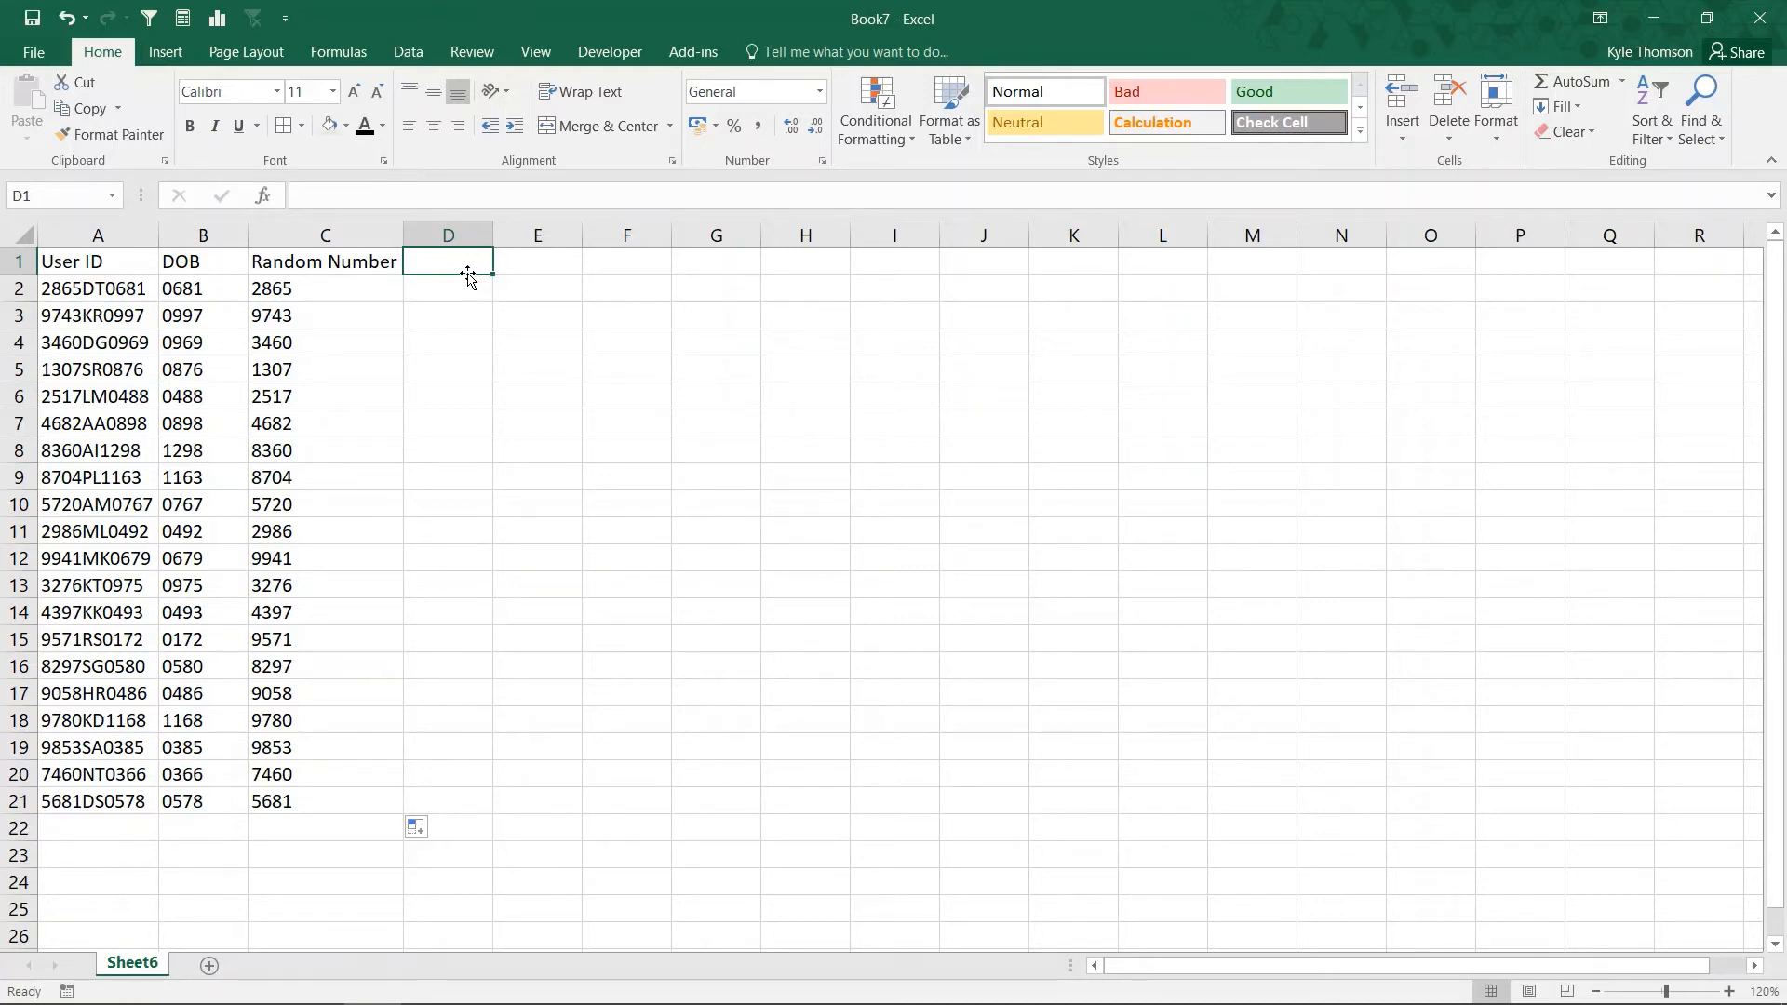
# Head column D with 'Initials'.
pyautogui.write('Initials')
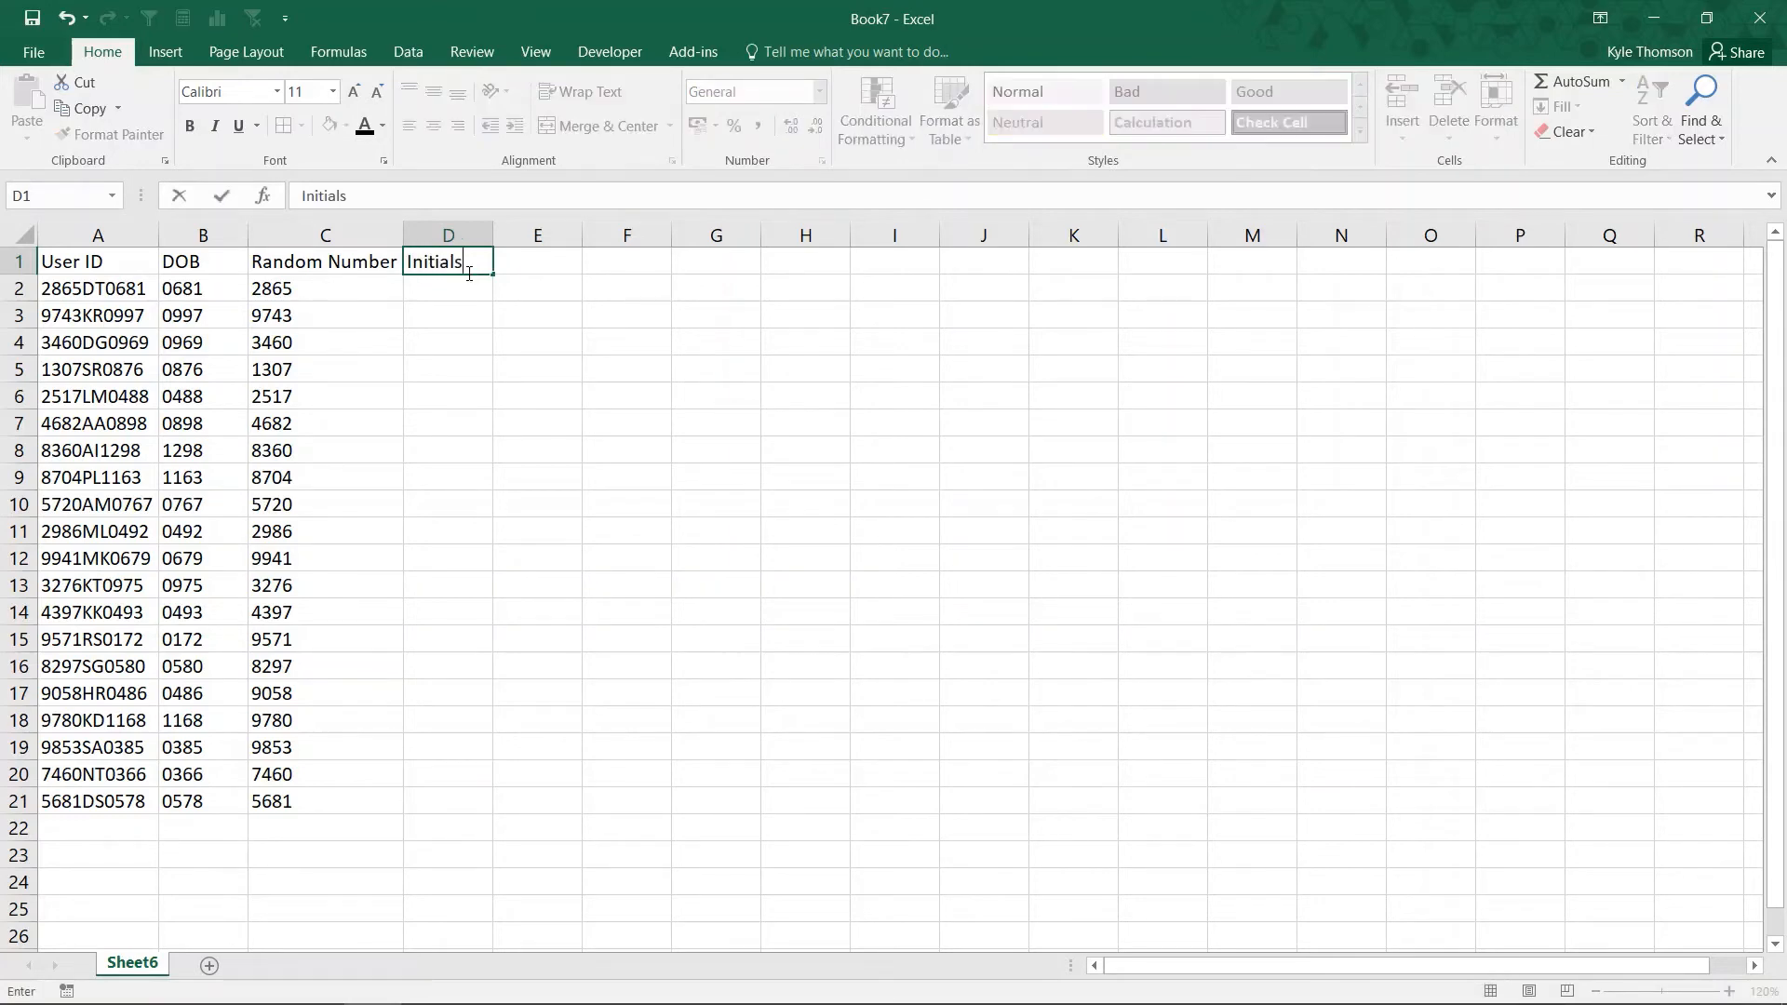
pyautogui.hotkey('ctrl', 'Return')
pyautogui.press('Return')
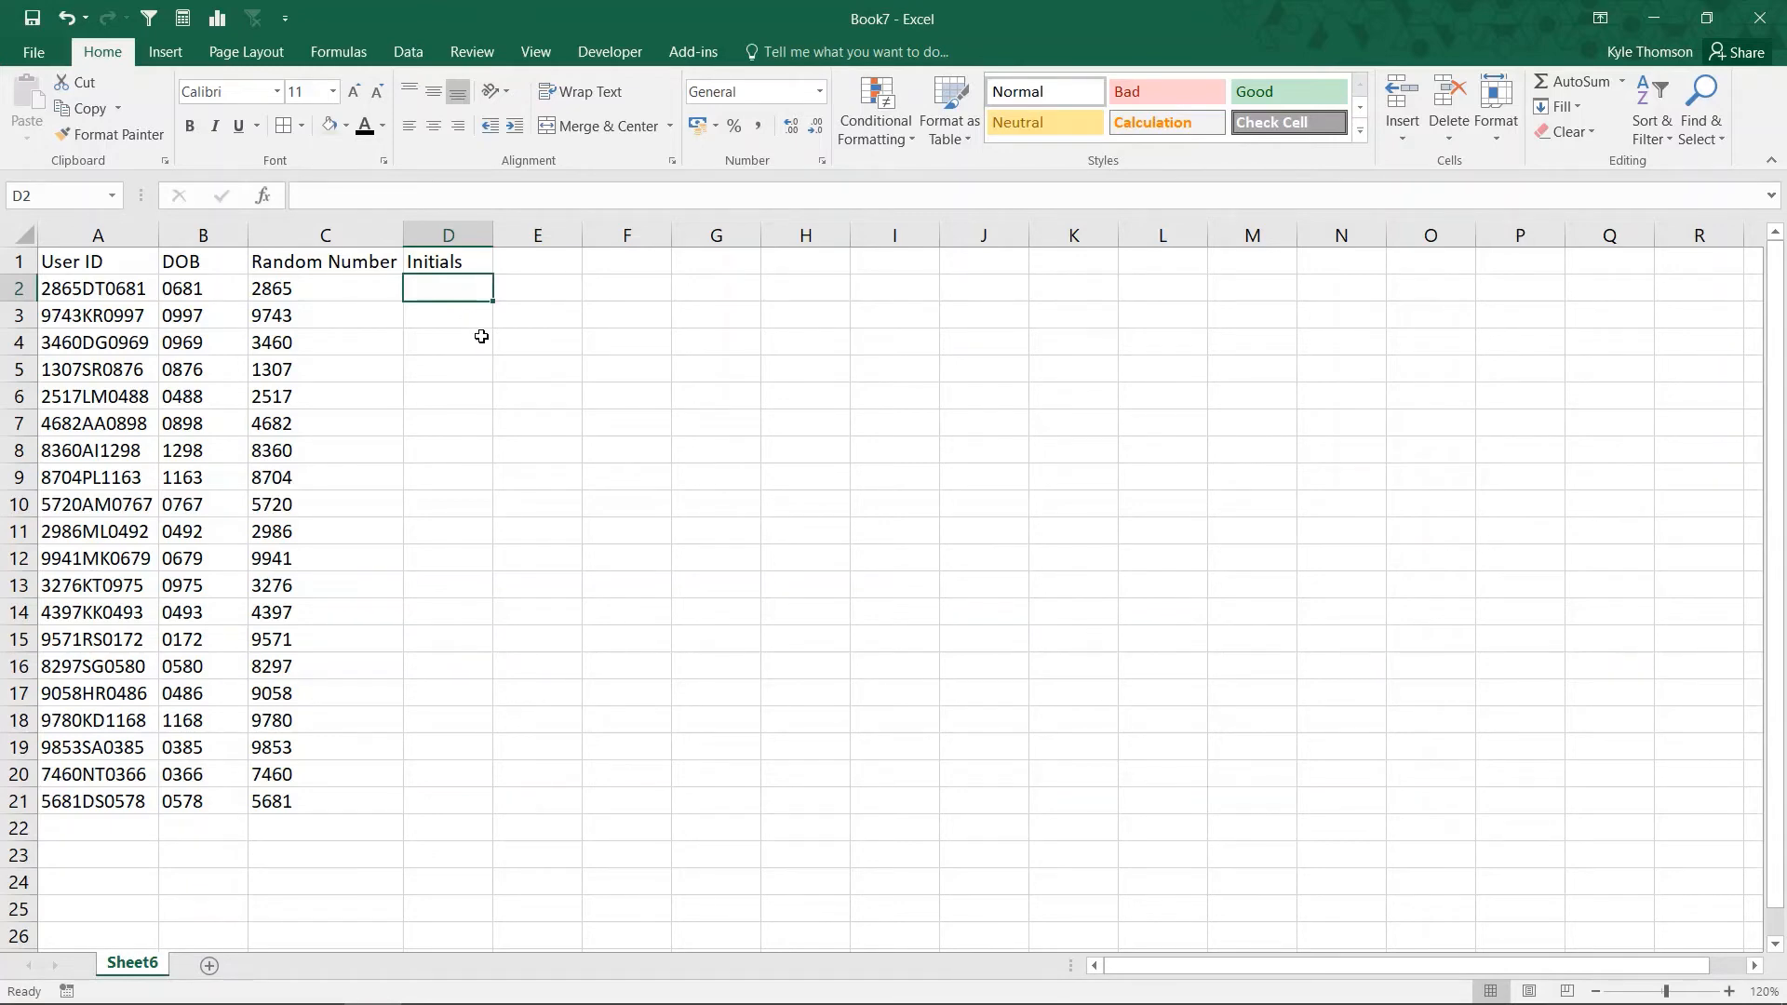
# Enter =RIGHT(A2,6) in D2 to extract the last six characters, DT0681.
pyautogui.write('=RIGHT(')
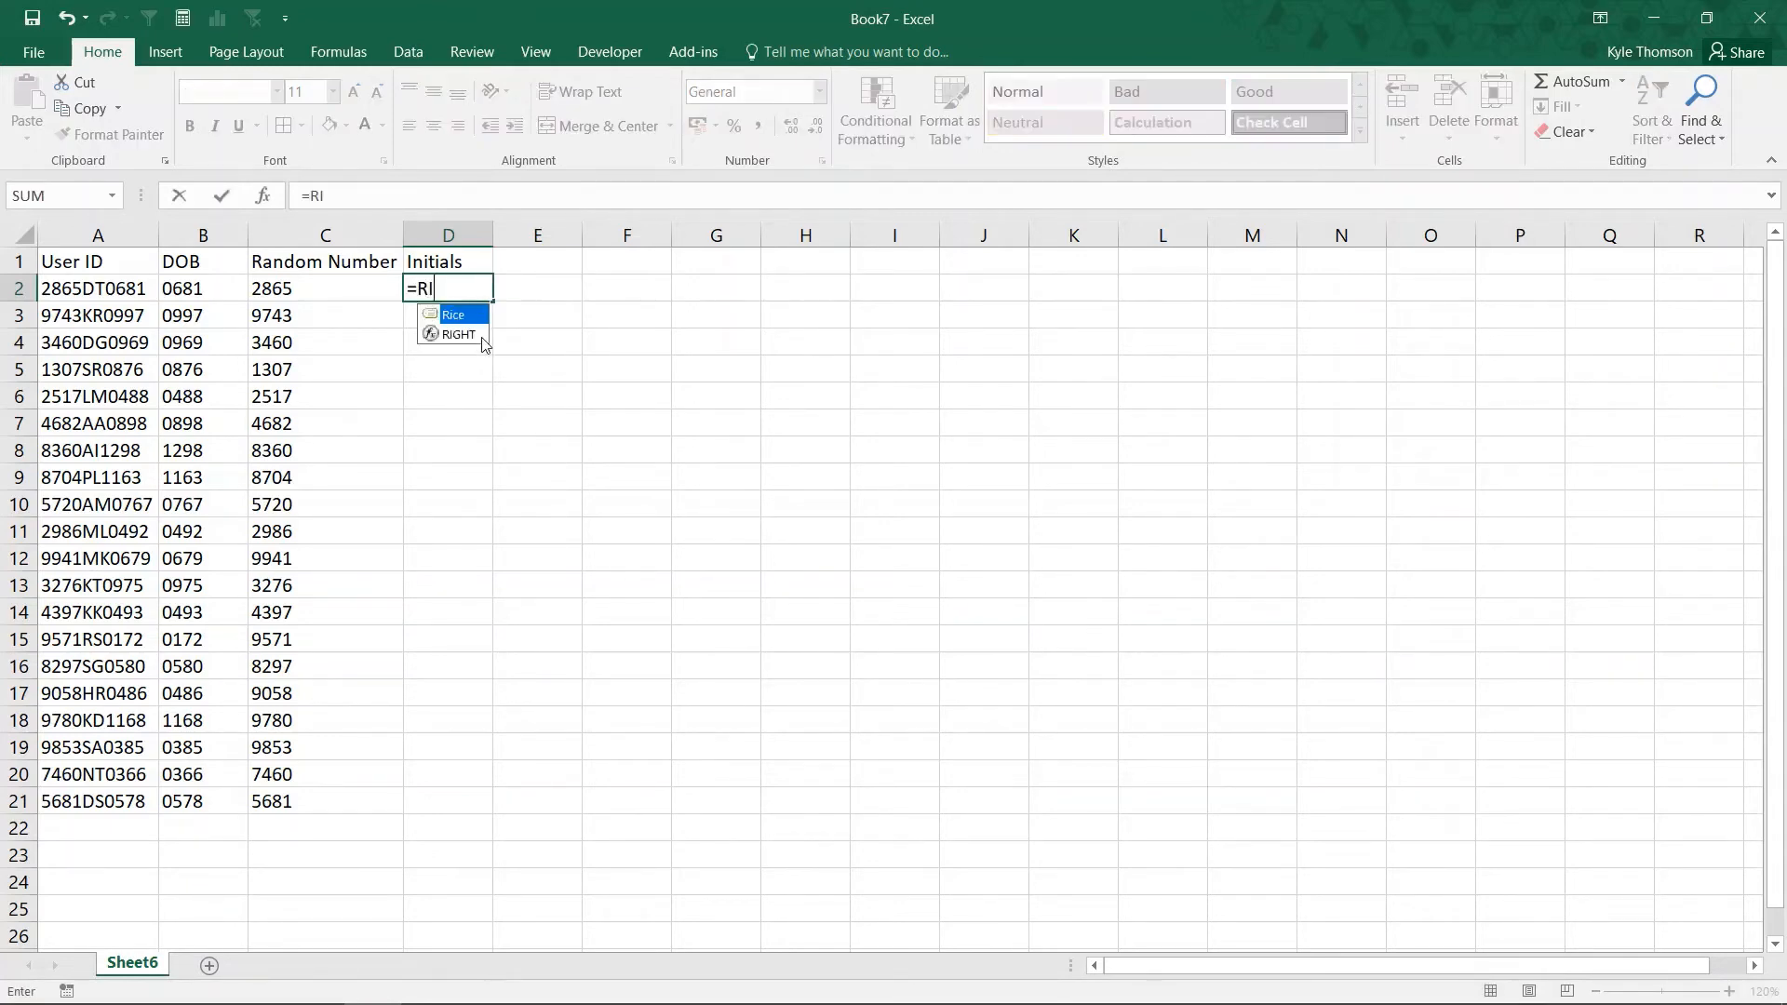
pyautogui.press('Left')
pyautogui.press('Left')
pyautogui.press('Left')
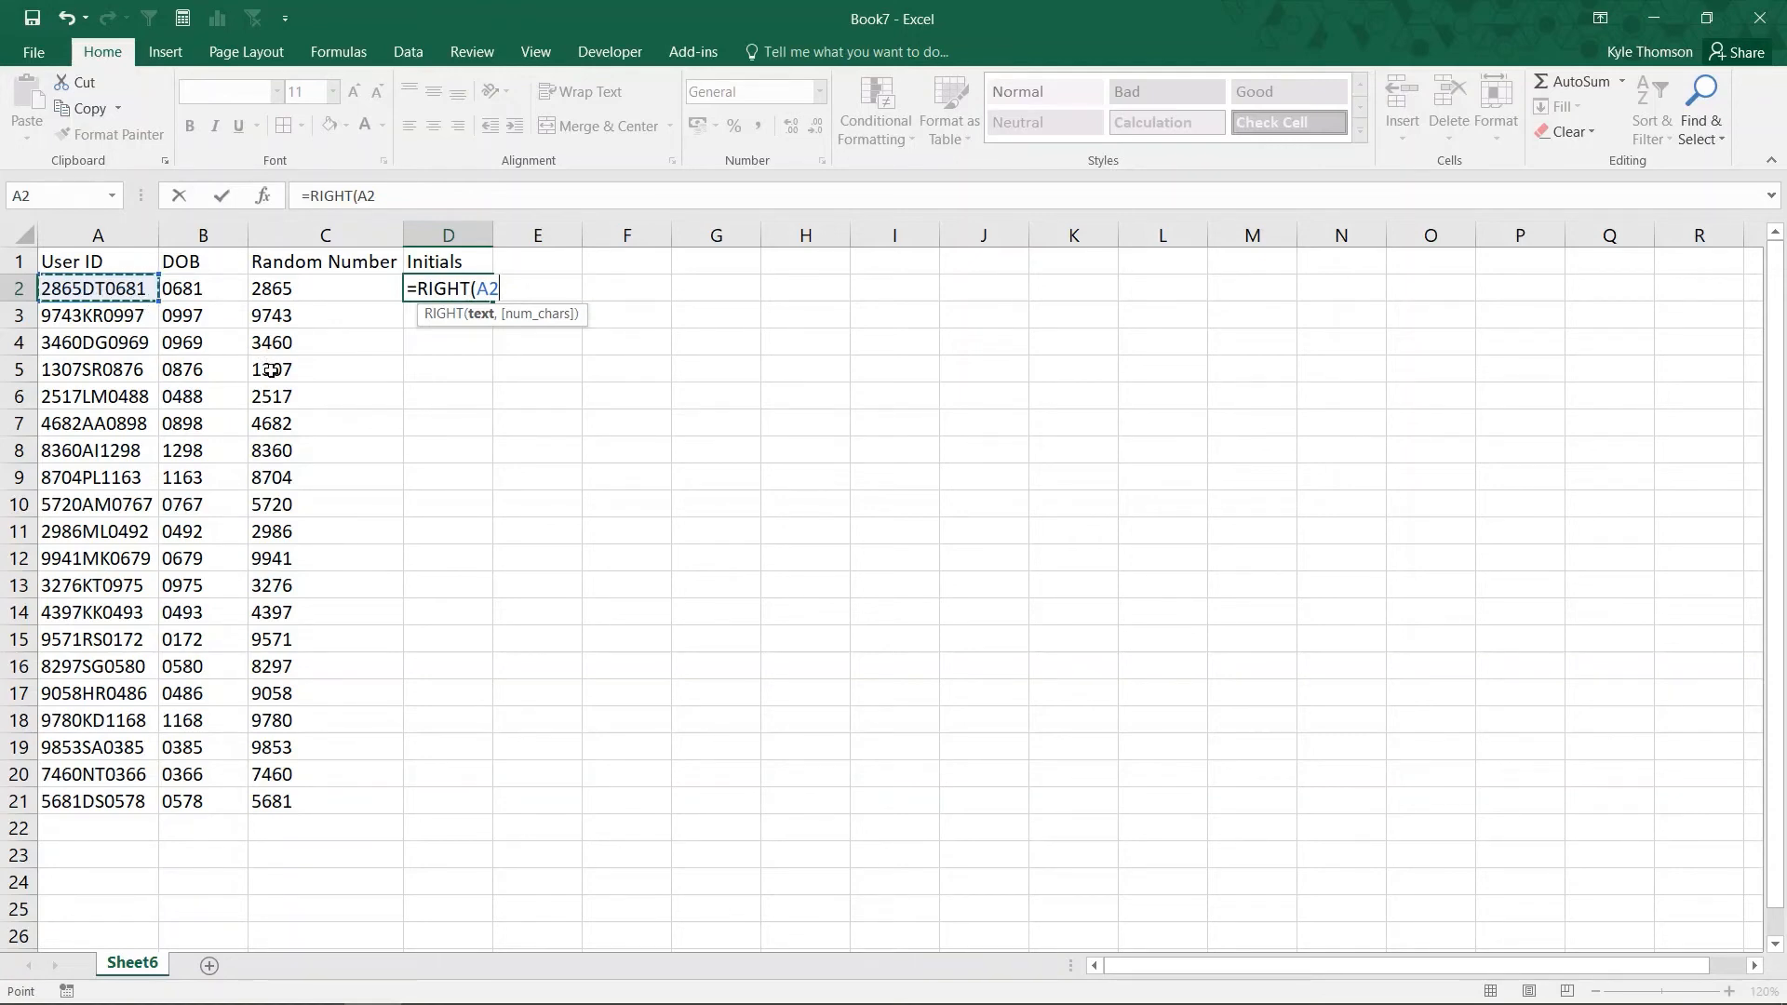
pyautogui.write(',')
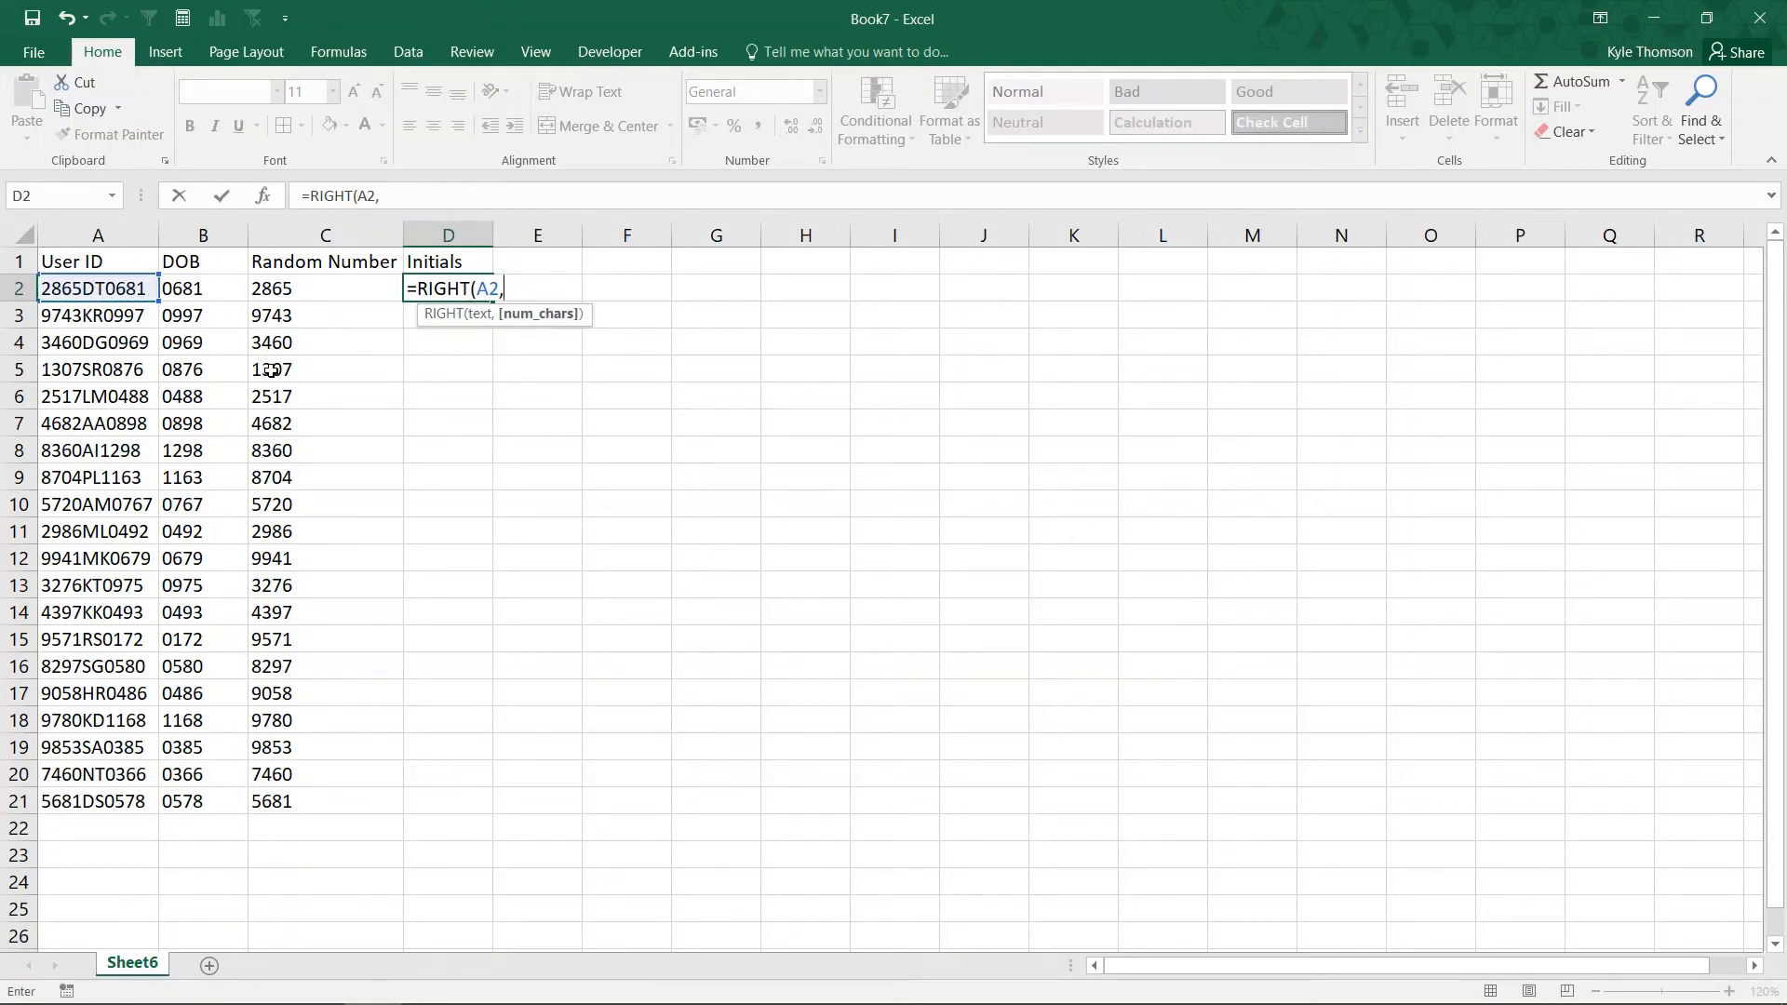
pyautogui.write('6)')
pyautogui.hotkey('ctrl', 'Return')
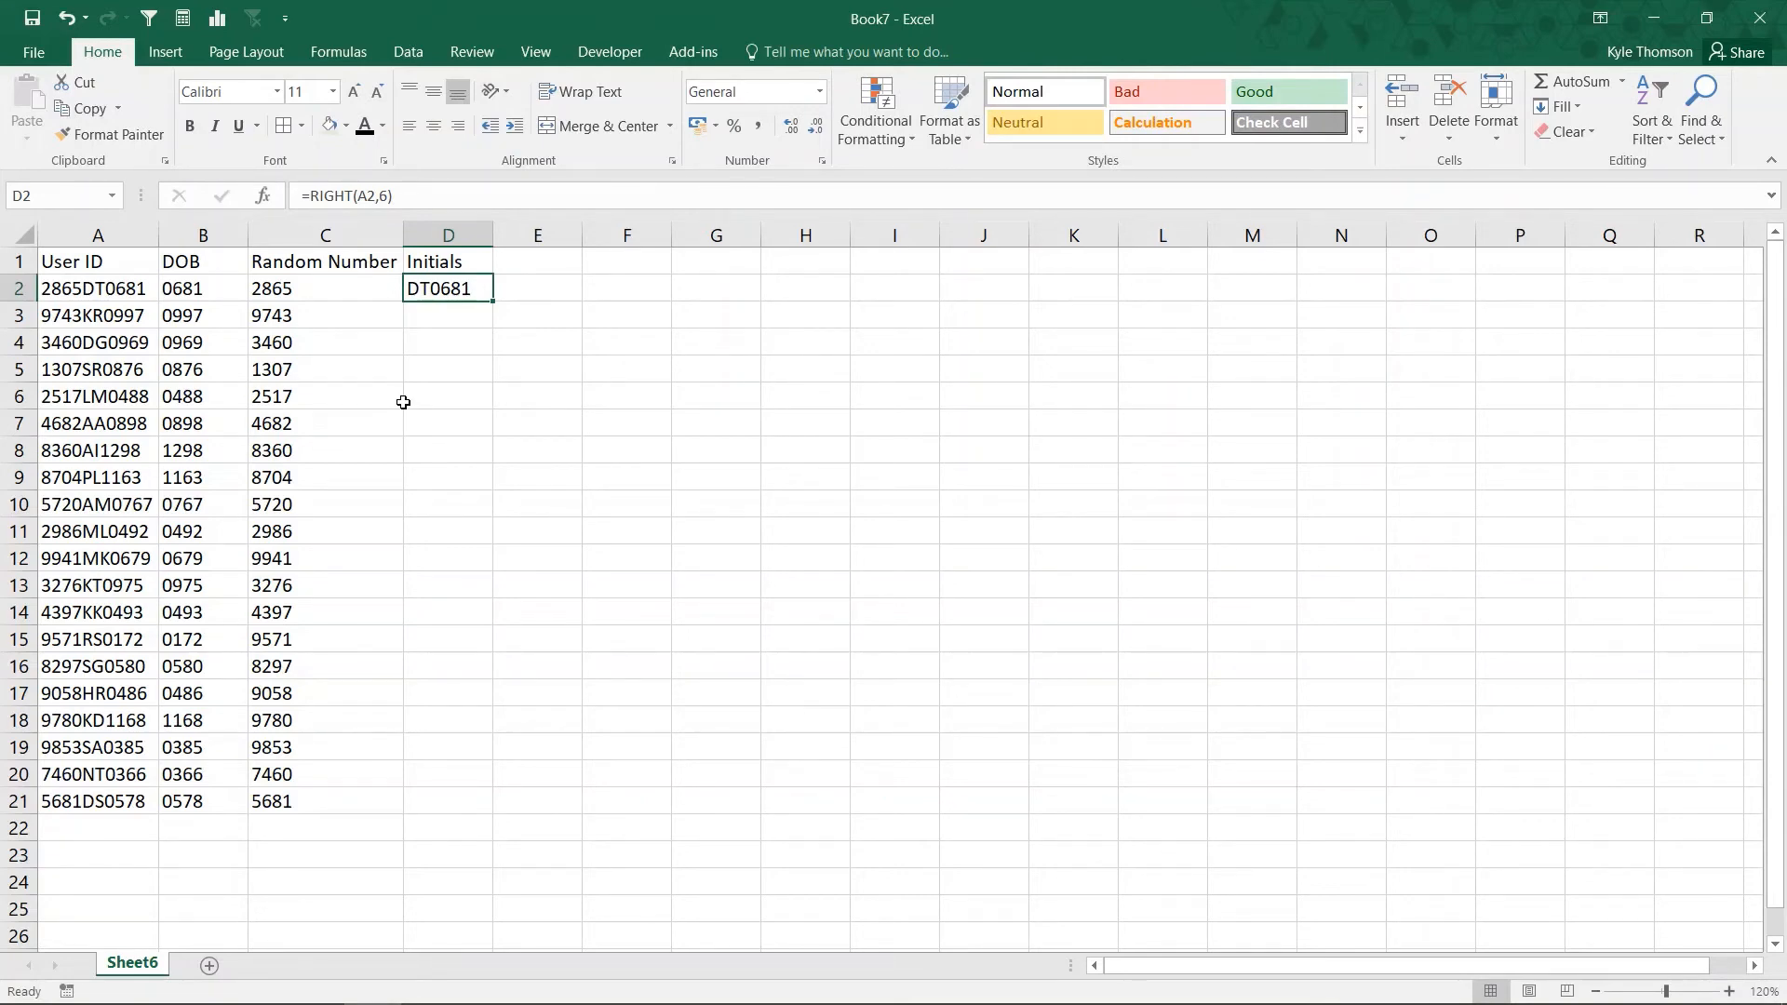
pyautogui.click(307, 190)
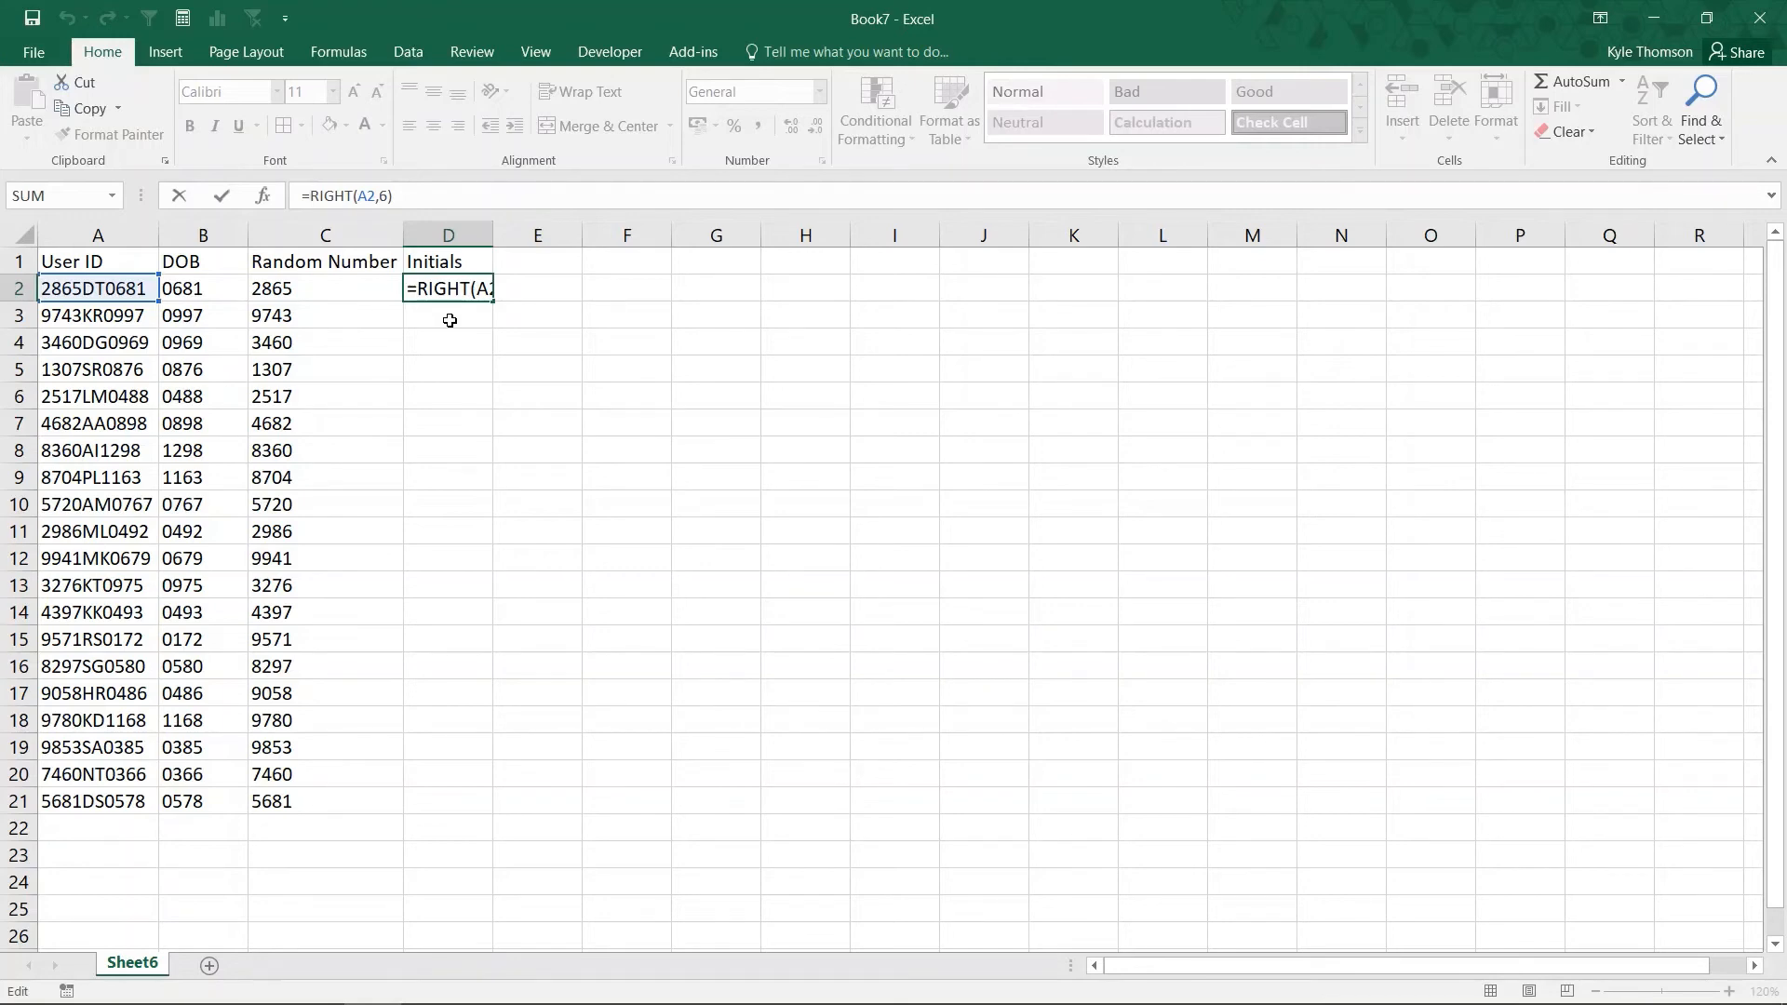
pyautogui.hotkey('ctrl', 'Return')
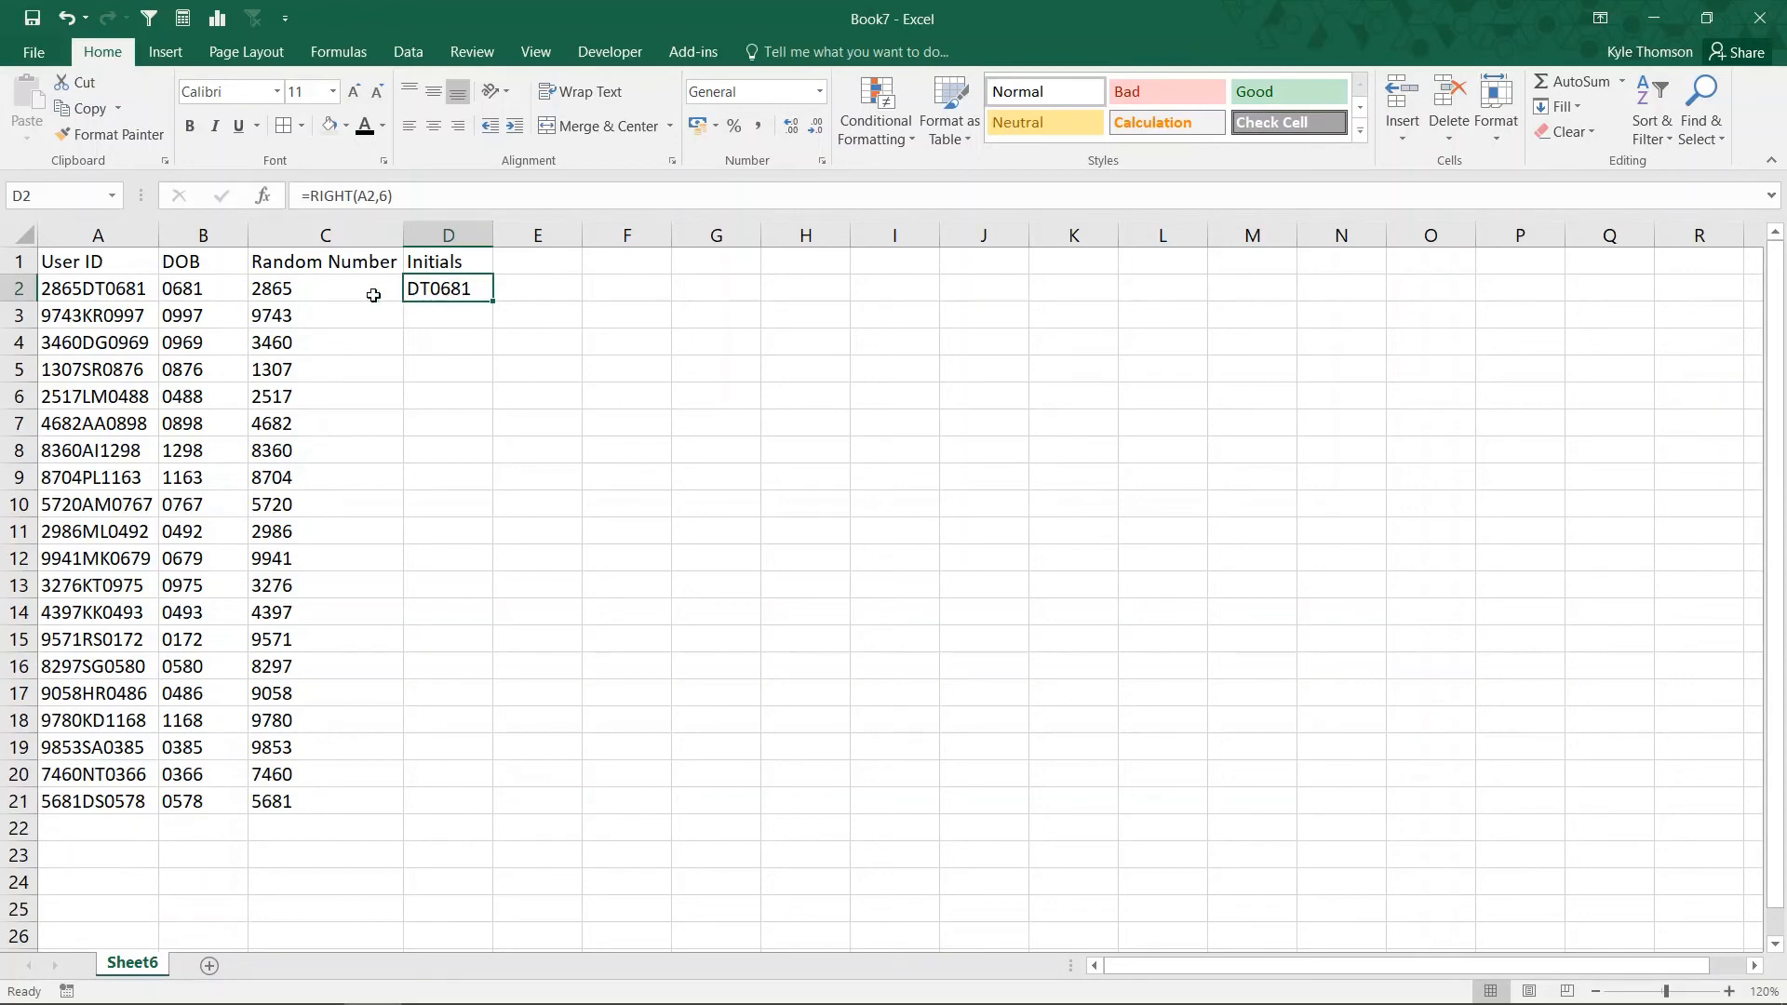
# Wrap D2's formula as =LEFT(RIGHT(A2,6),2) so it returns the initials DT.
pyautogui.click(310, 195)
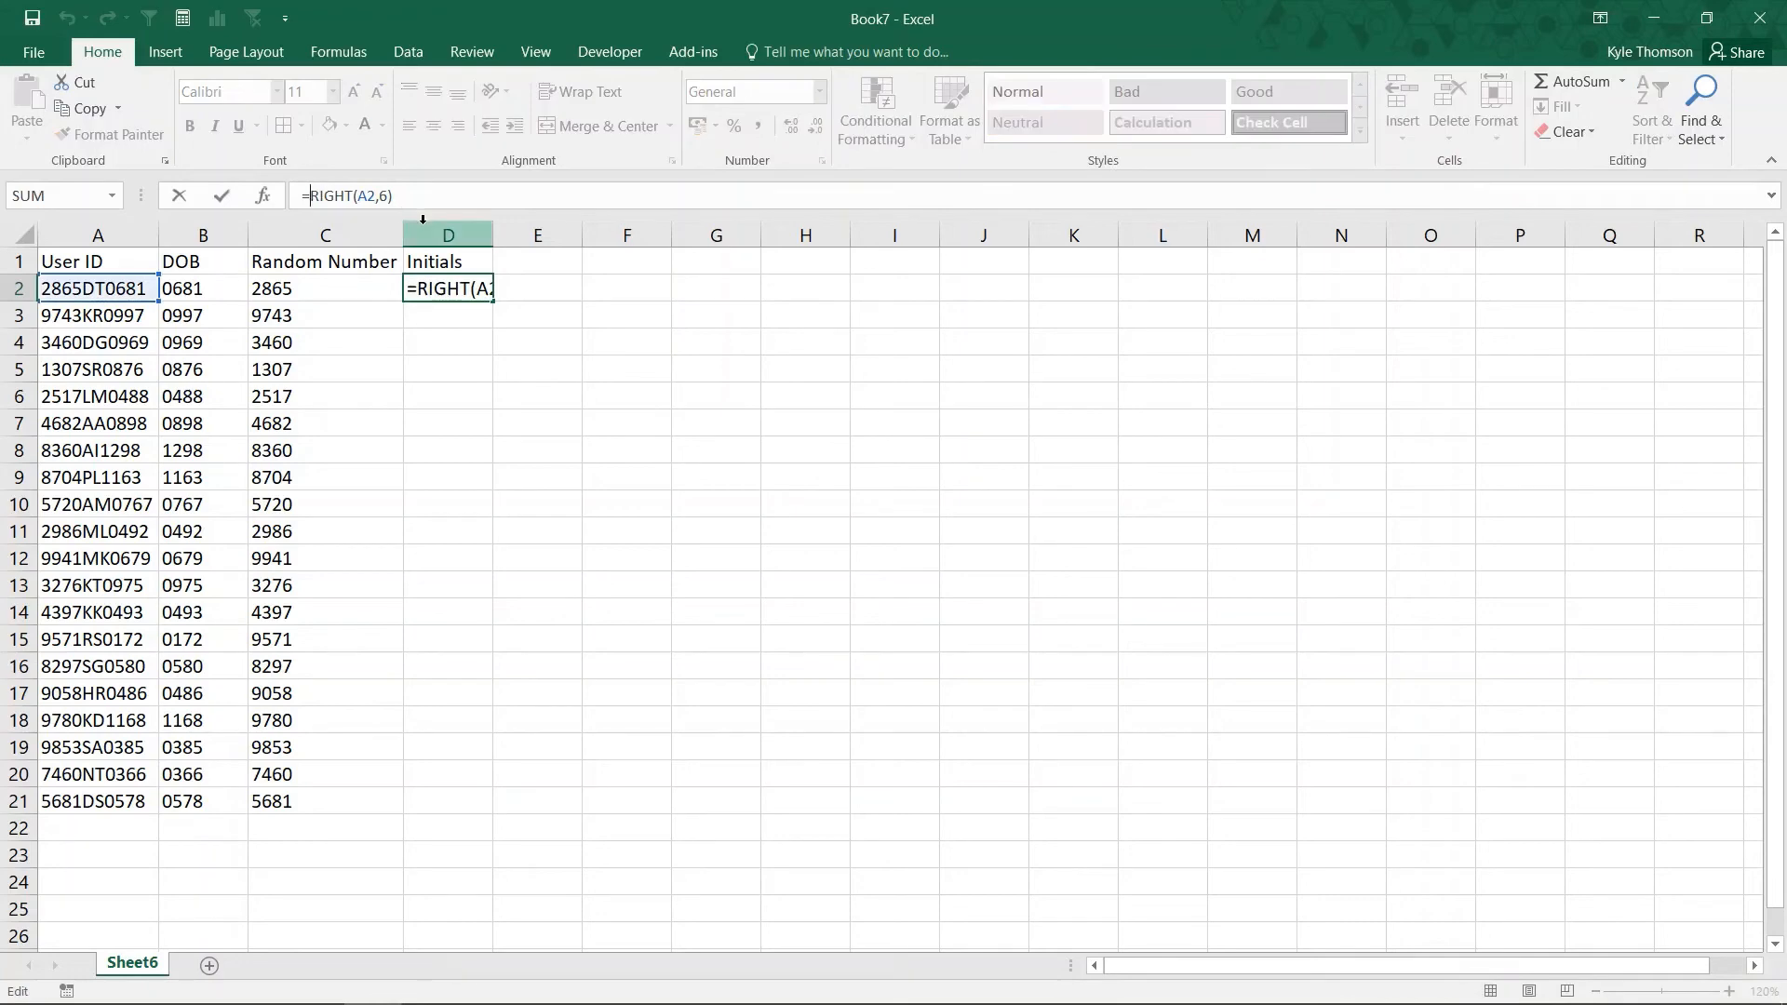
pyautogui.write('LEFT(')
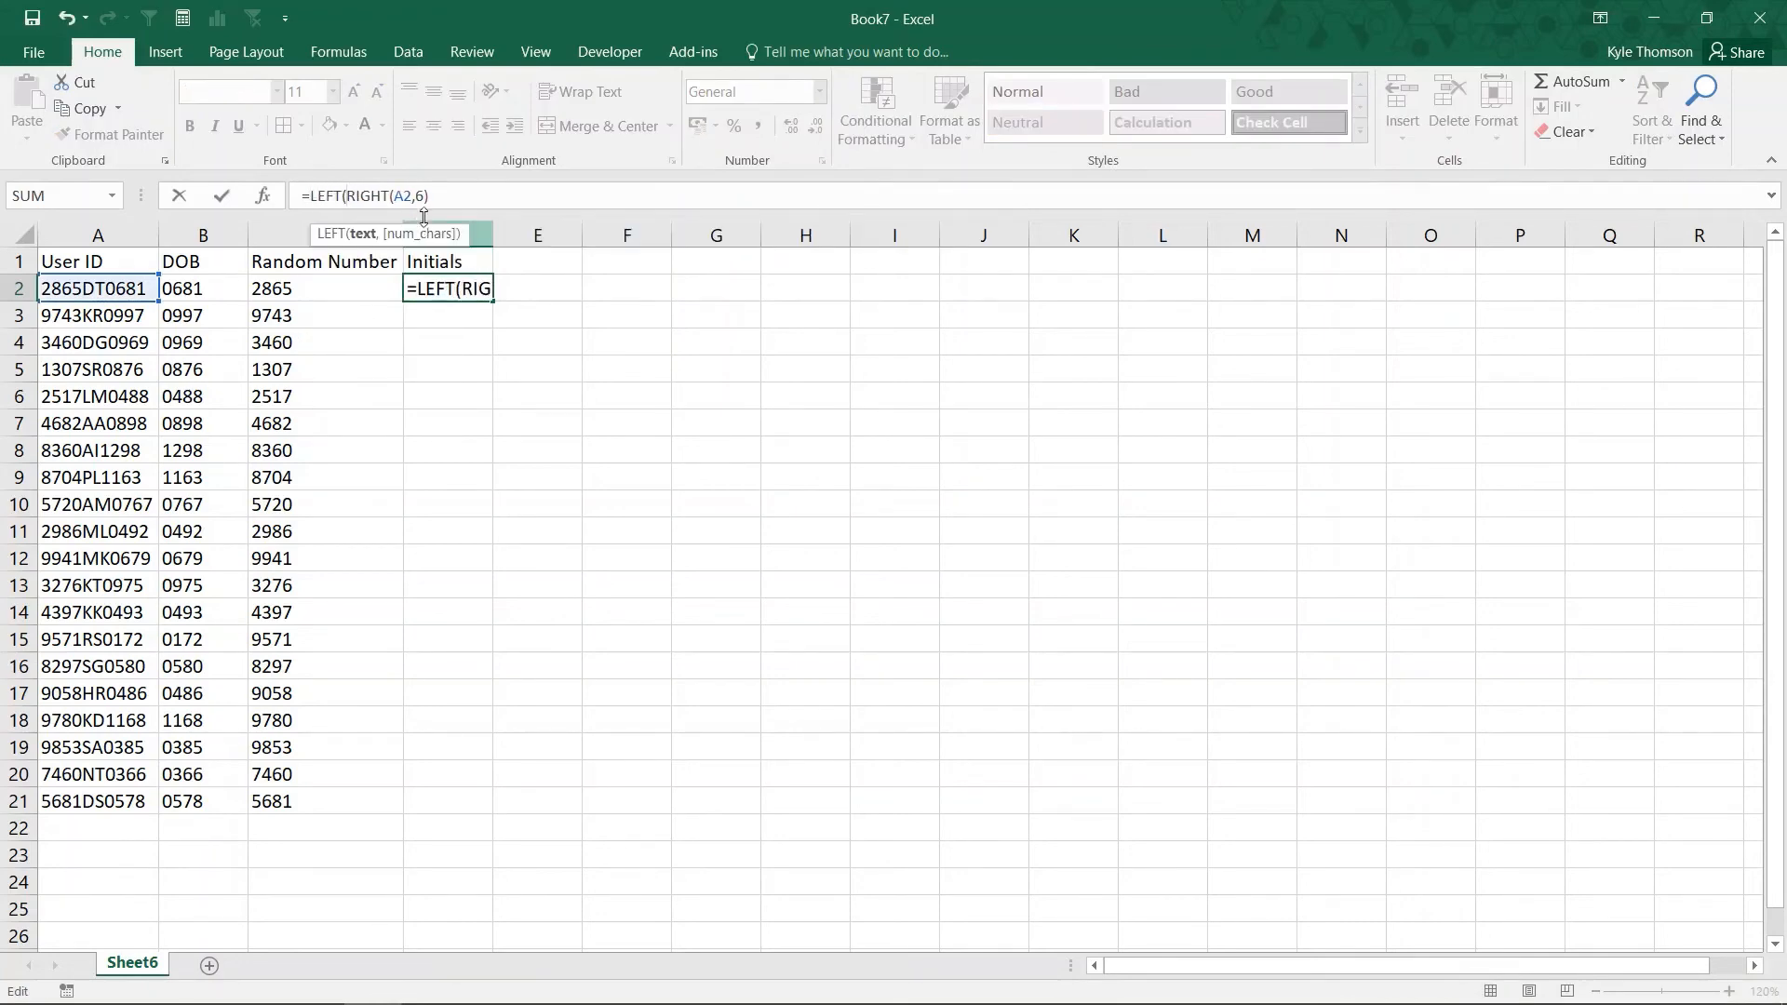
pyautogui.click(458, 197)
pyautogui.write(',')
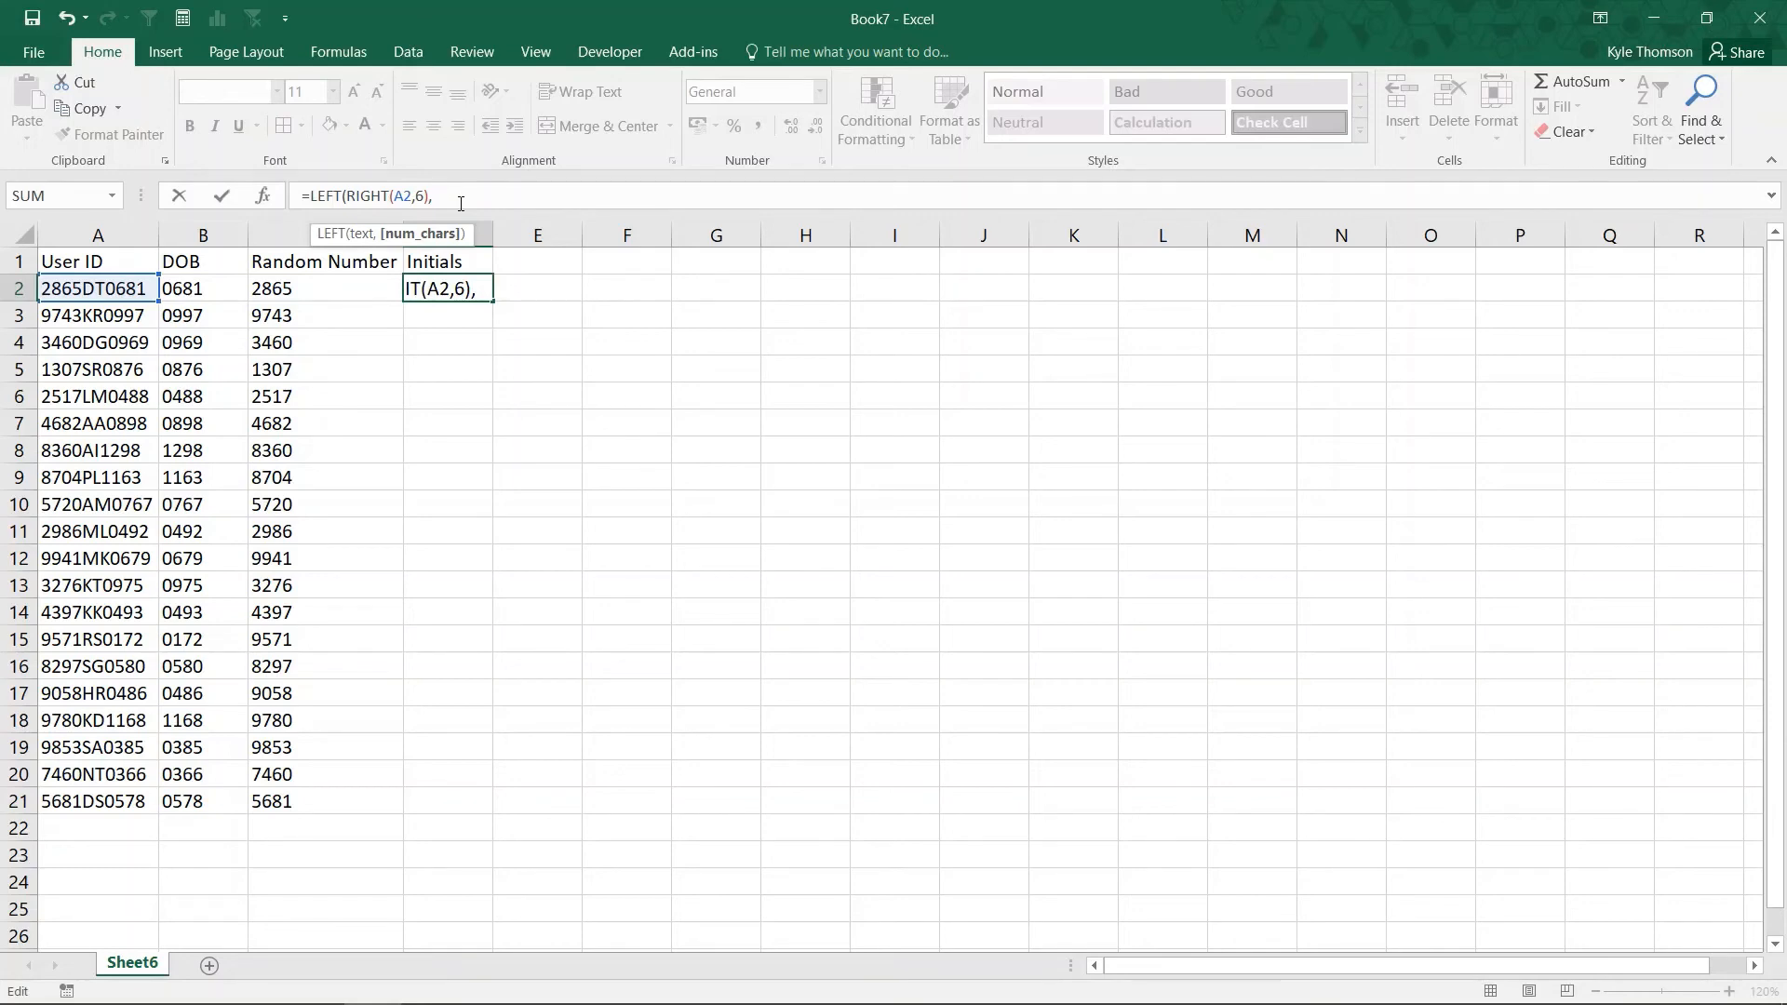
pyautogui.write('2)')
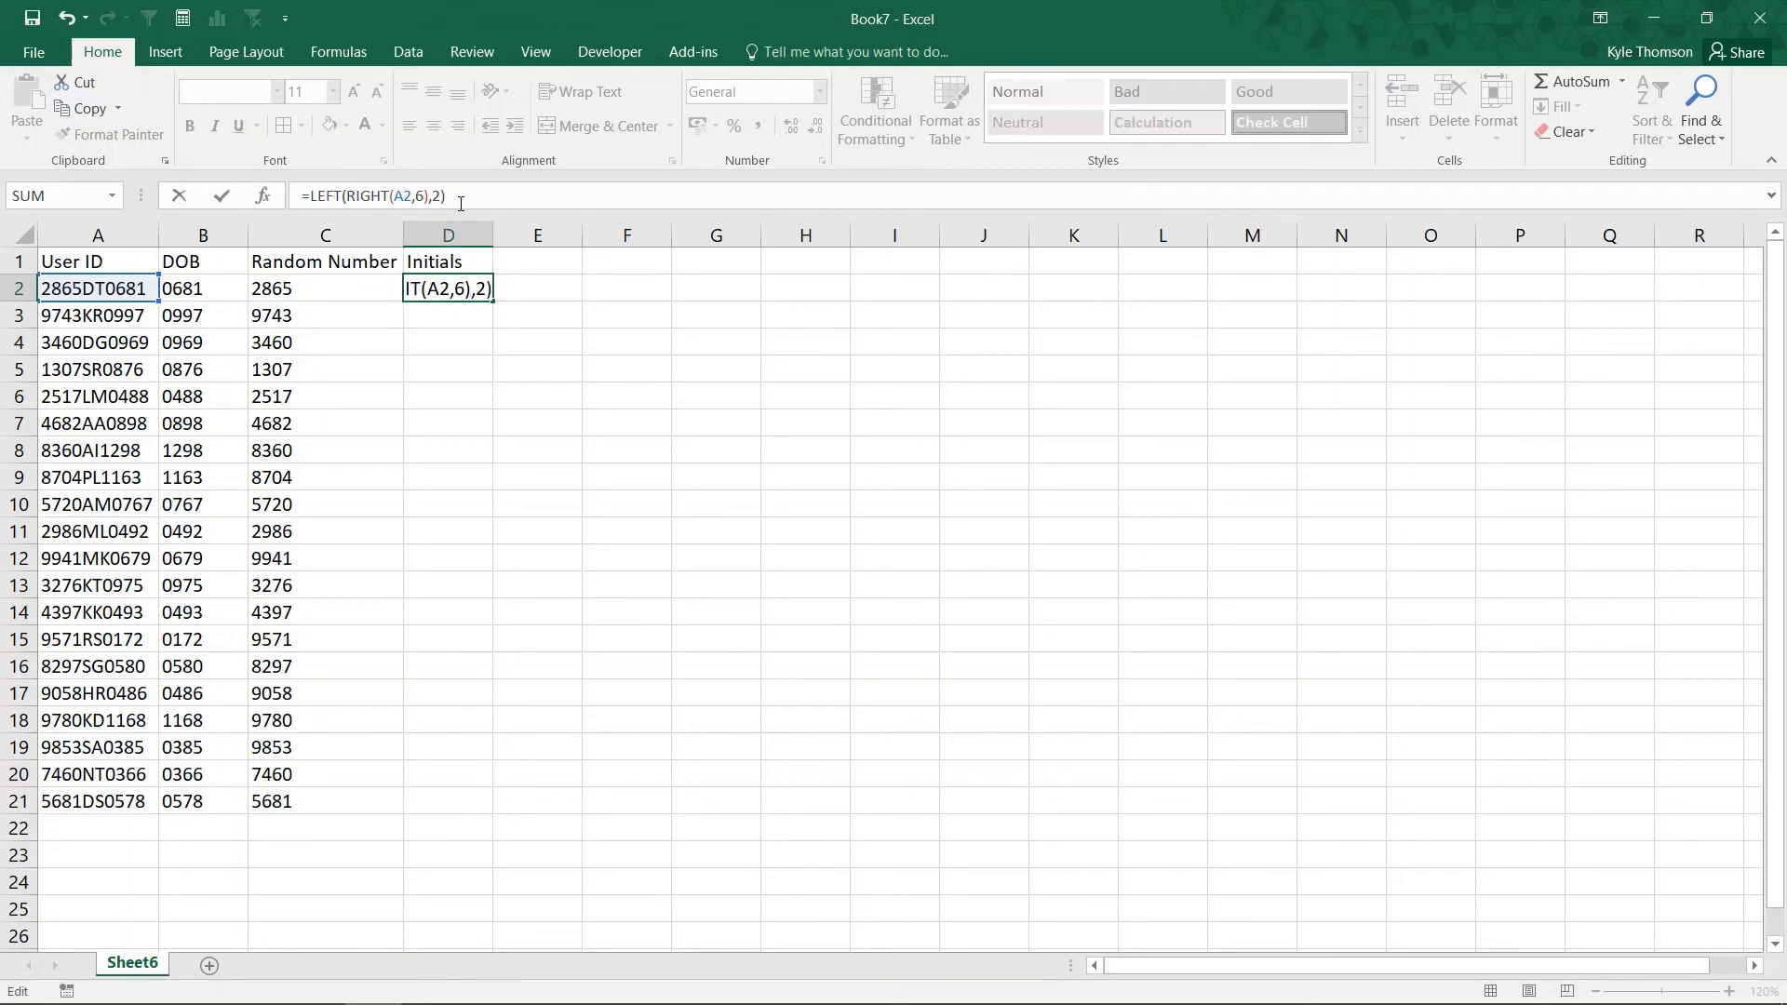
pyautogui.hotkey('ctrl', 'Return')
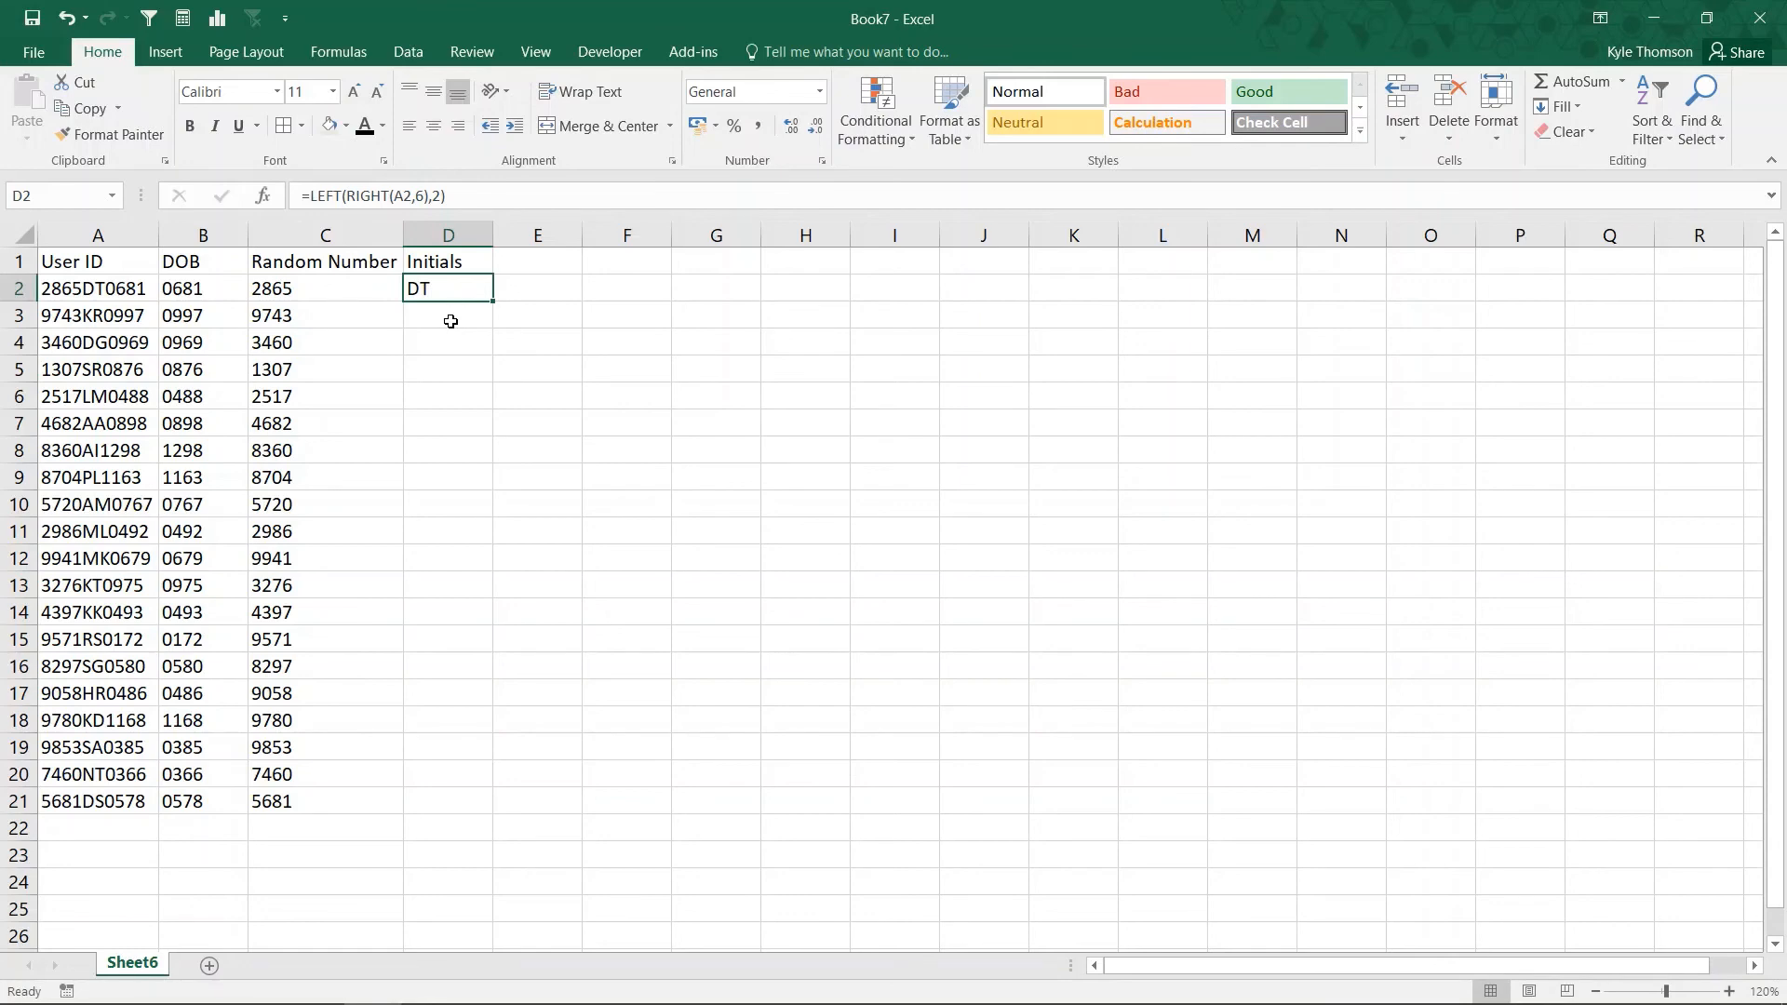
pyautogui.moveTo(346, 196); pyautogui.dragTo(431, 195)
pyautogui.press('Escape')
# Check the last six characters DT0681 of the User ID in A2 without changing it.
pyautogui.click(94, 297)
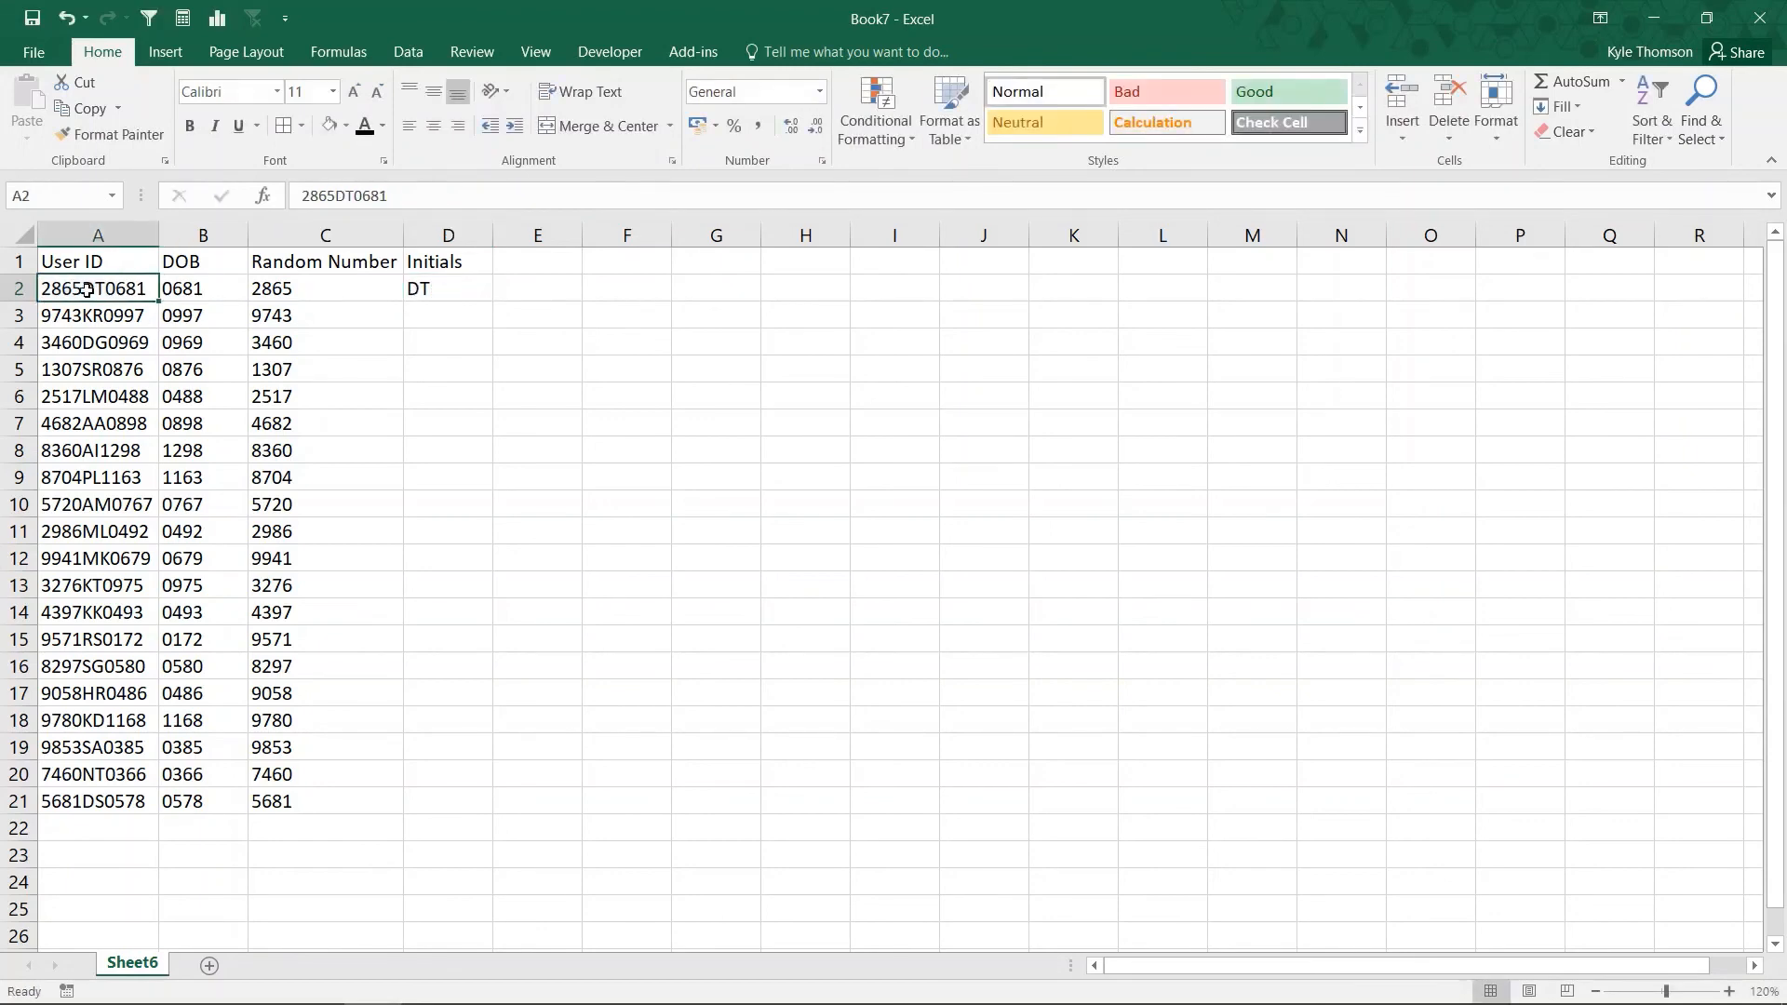
pyautogui.doubleClick(85, 292)
pyautogui.moveTo(85, 291); pyautogui.dragTo(155, 289)
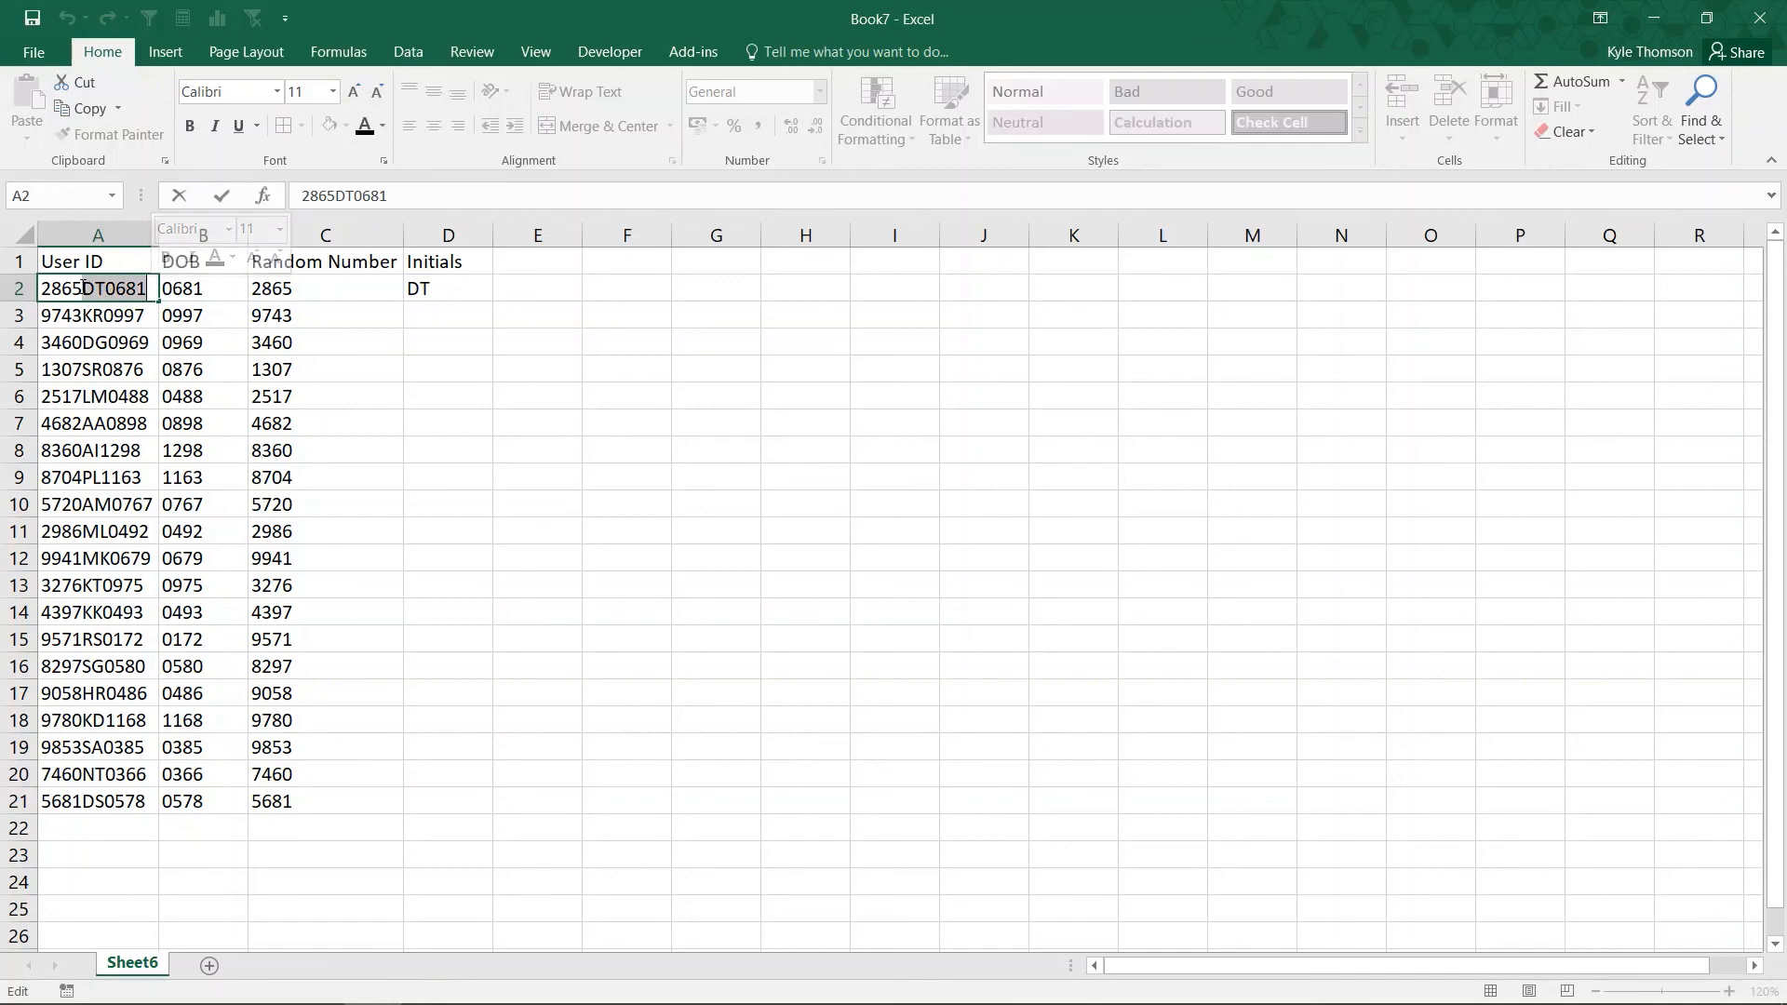
pyautogui.moveTo(82, 288)
pyautogui.mouseDown()
pyautogui.moveTo(148, 288)
pyautogui.moveTo(87, 291)
pyautogui.mouseUp()
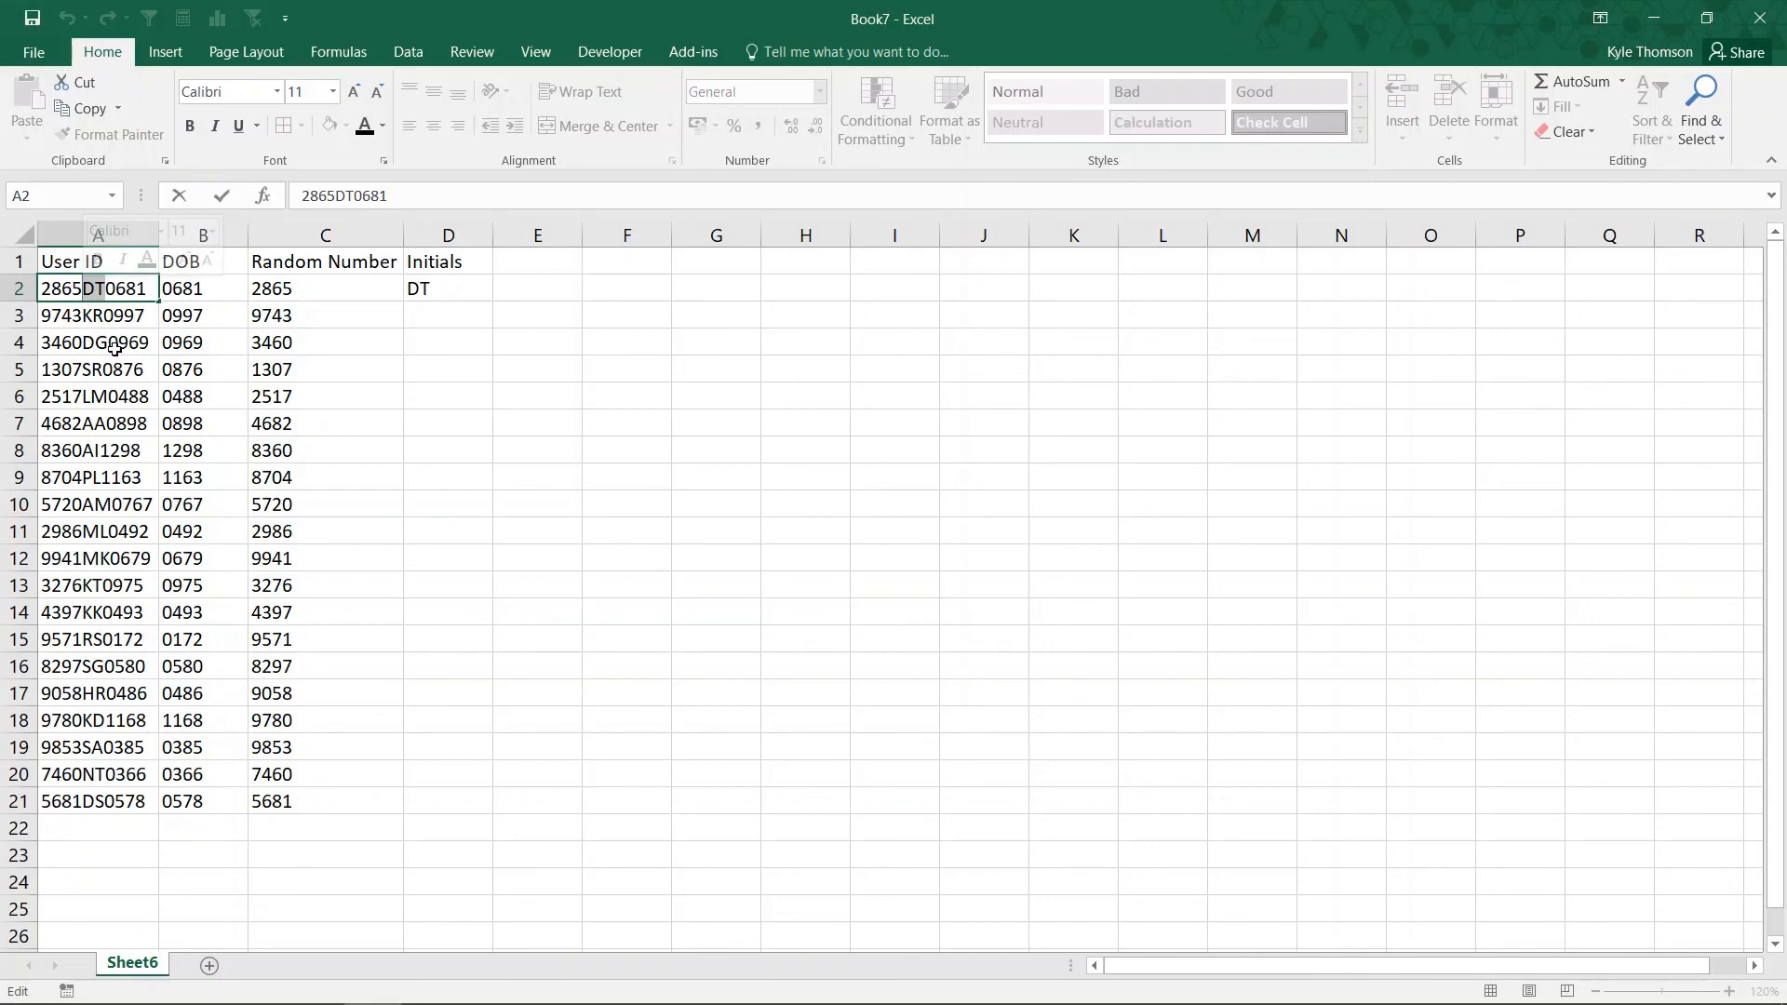
pyautogui.press('Escape')
# Fill the D2 initials formula down through D21.
pyautogui.click(456, 293)
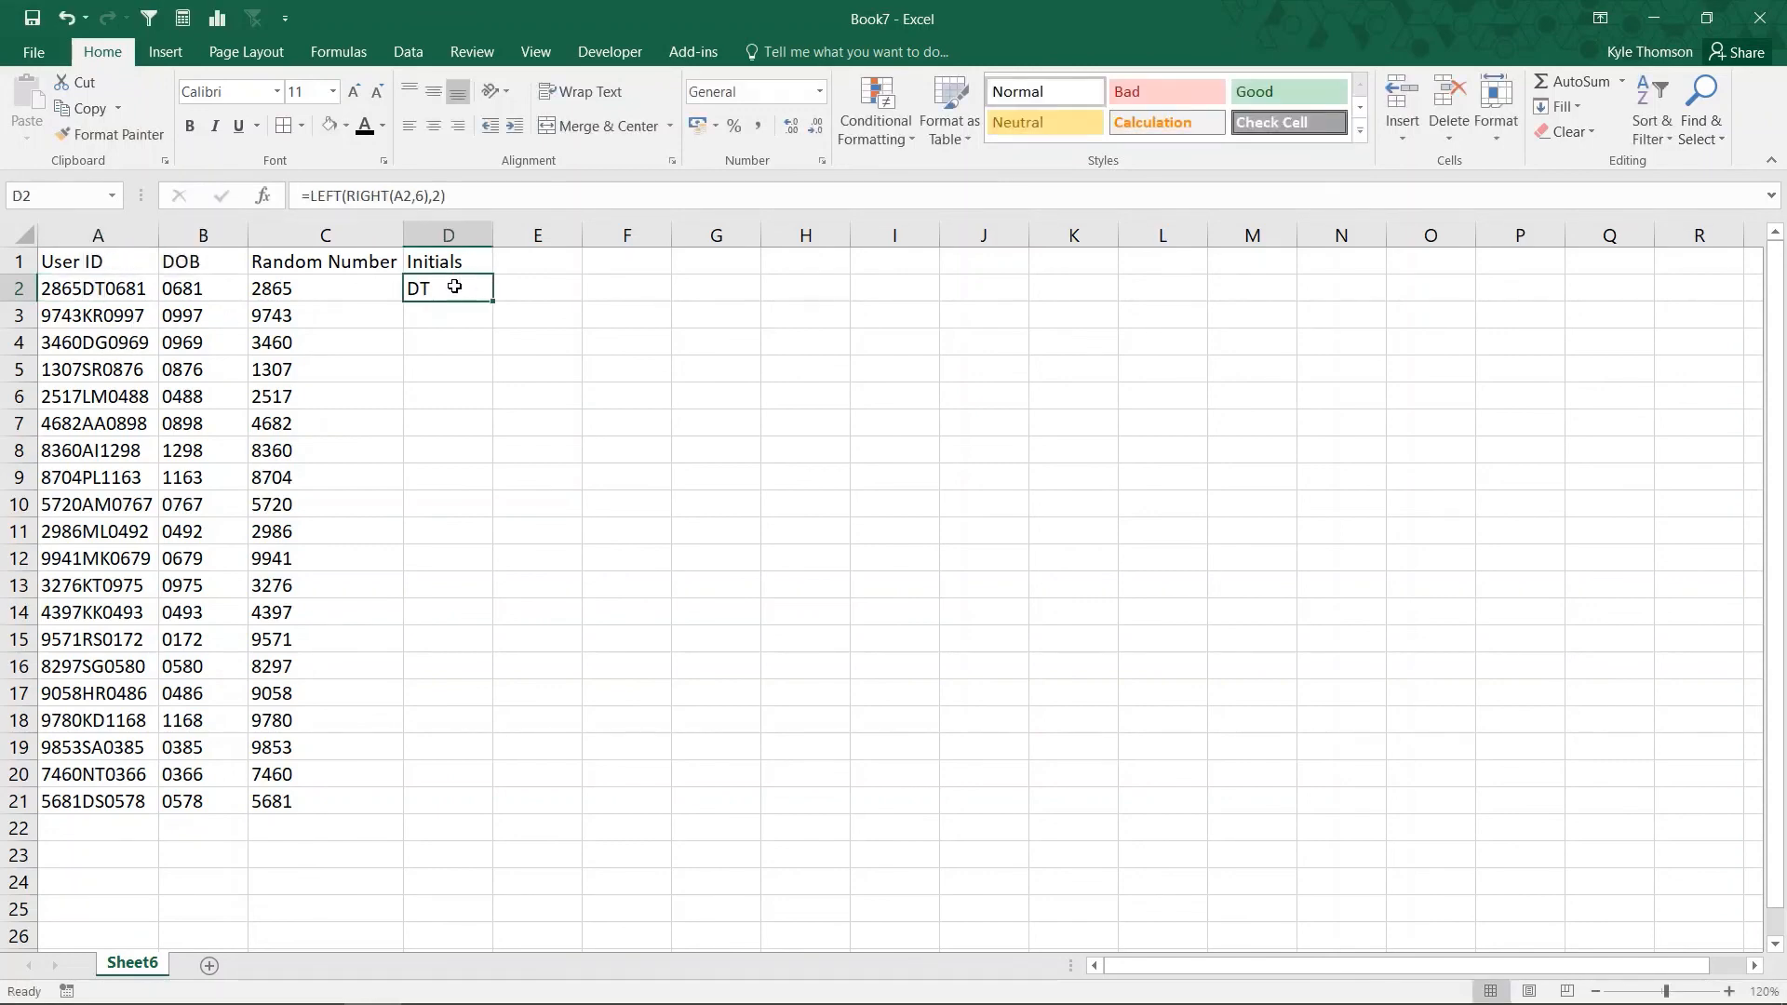
pyautogui.doubleClick(492, 301)
pyautogui.click(676, 458)
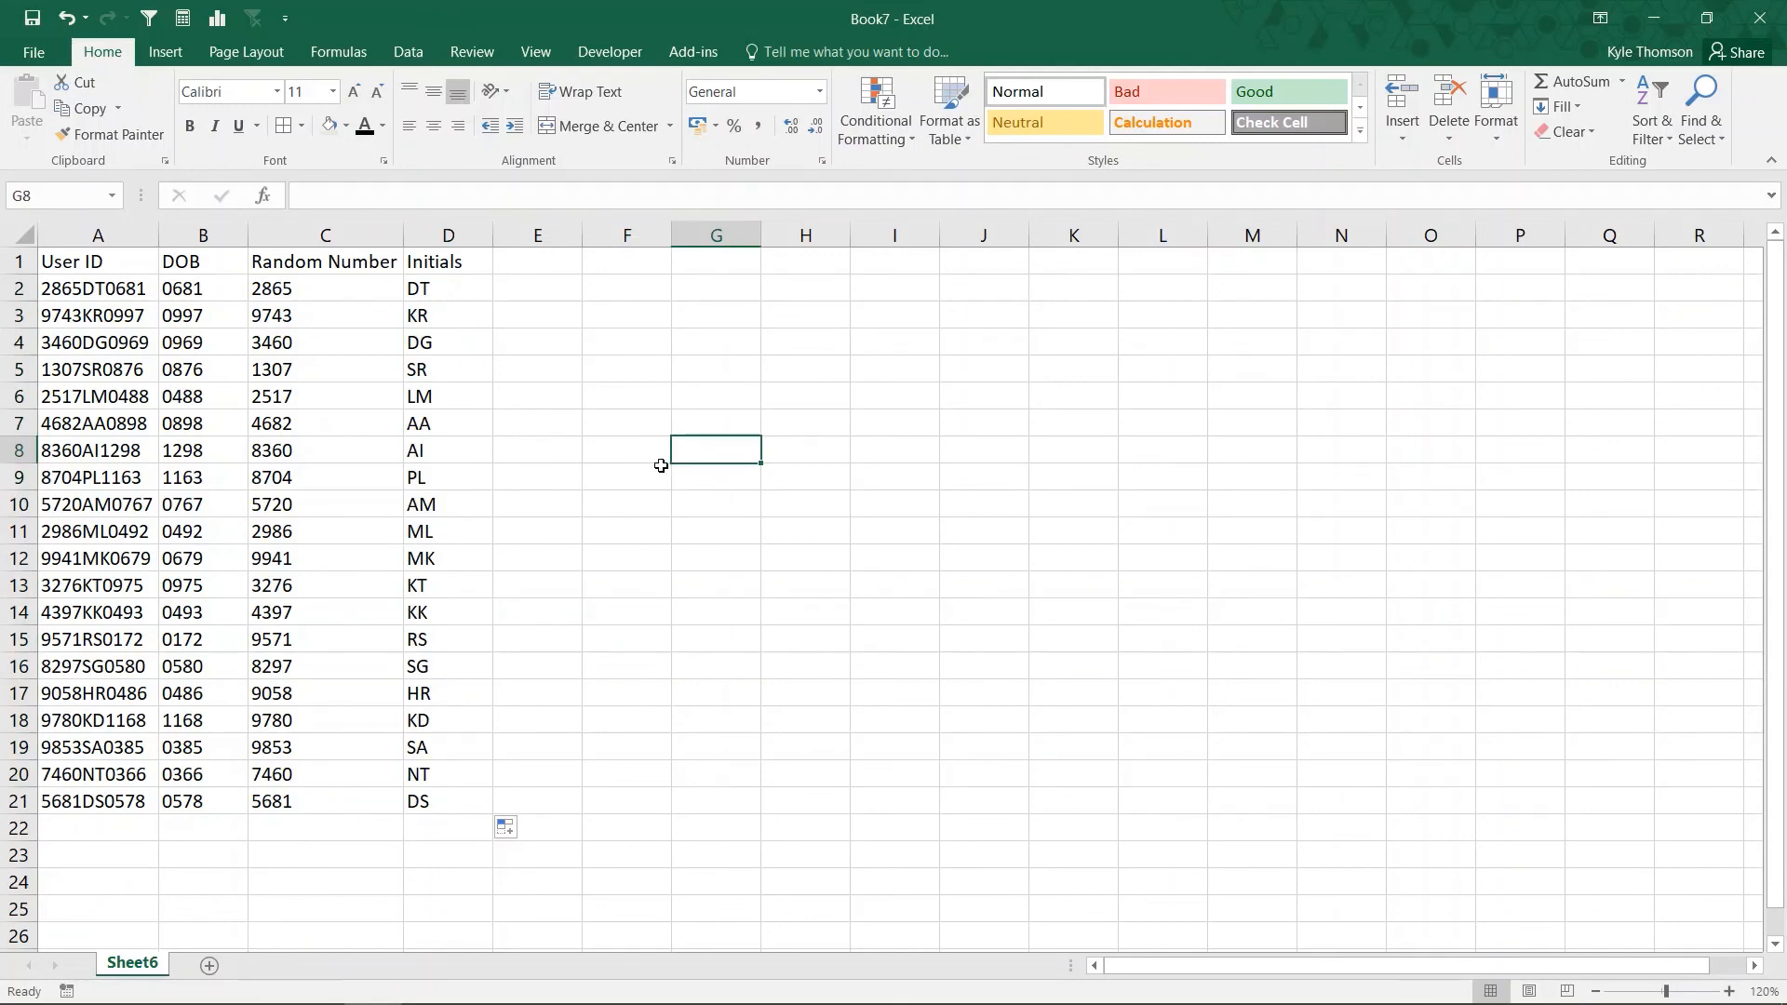
pyautogui.moveTo(893, 1003)
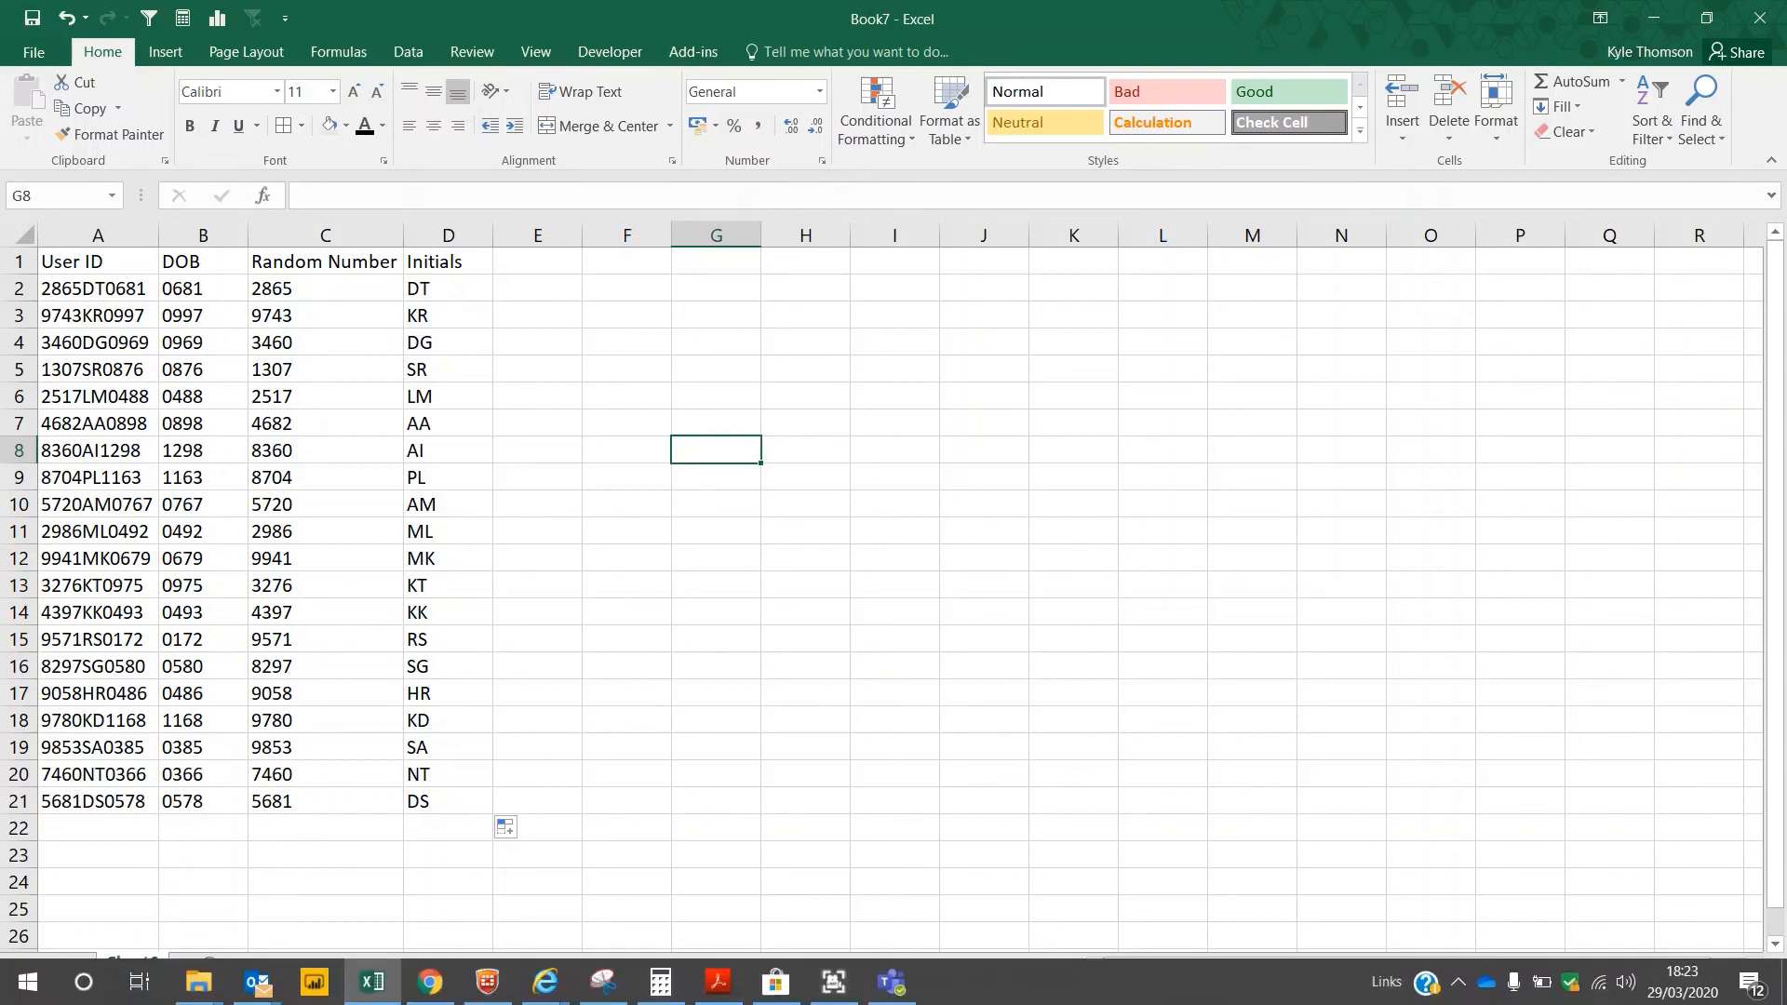